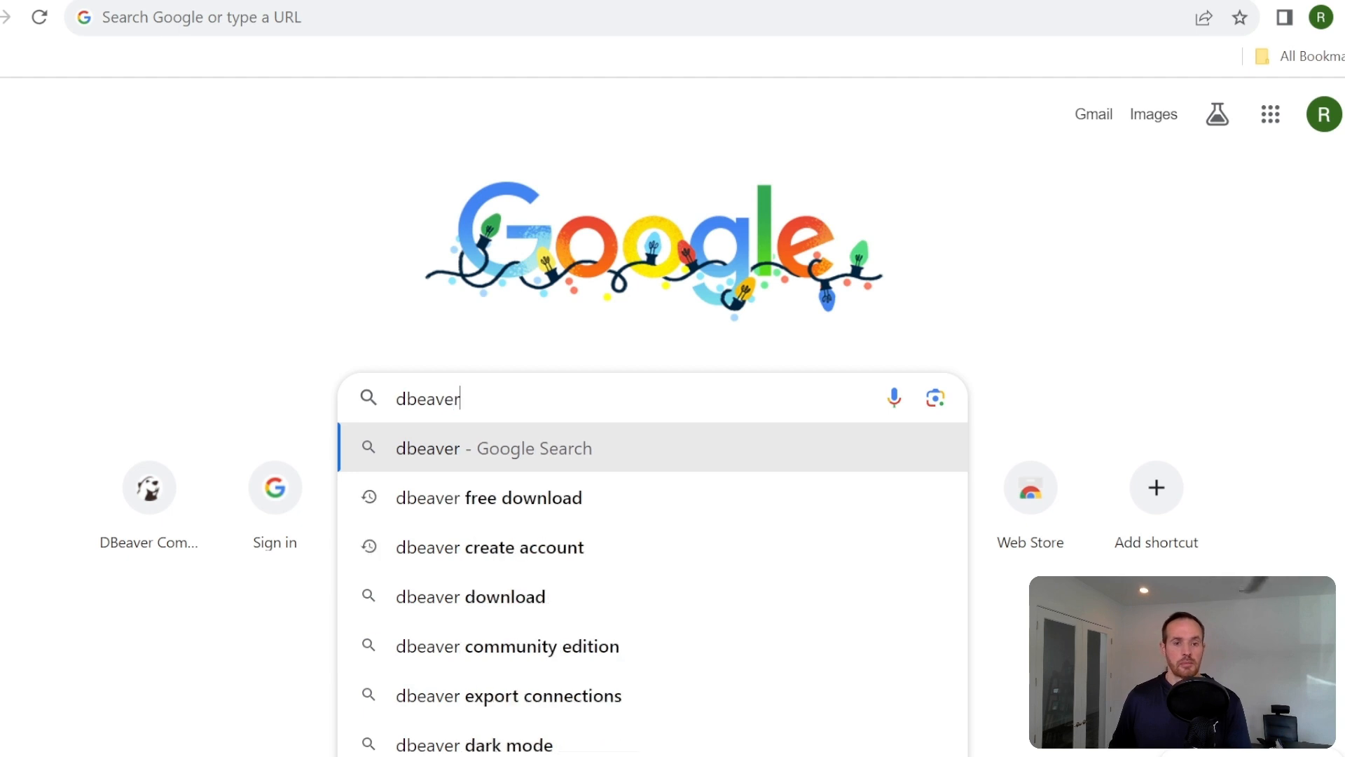
- Search the web for dbeaver and open the download page of the DBeaver Community website
key("Return")
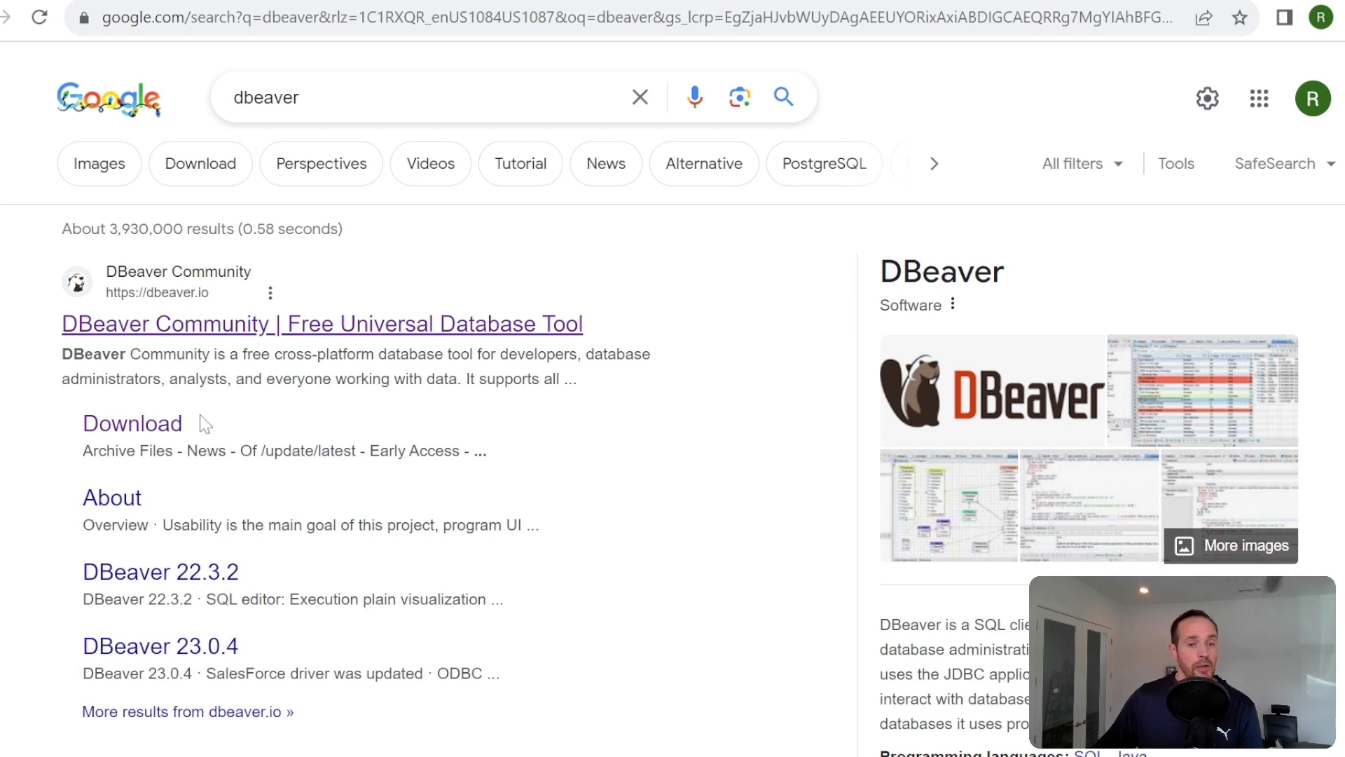
left_click(156, 336)
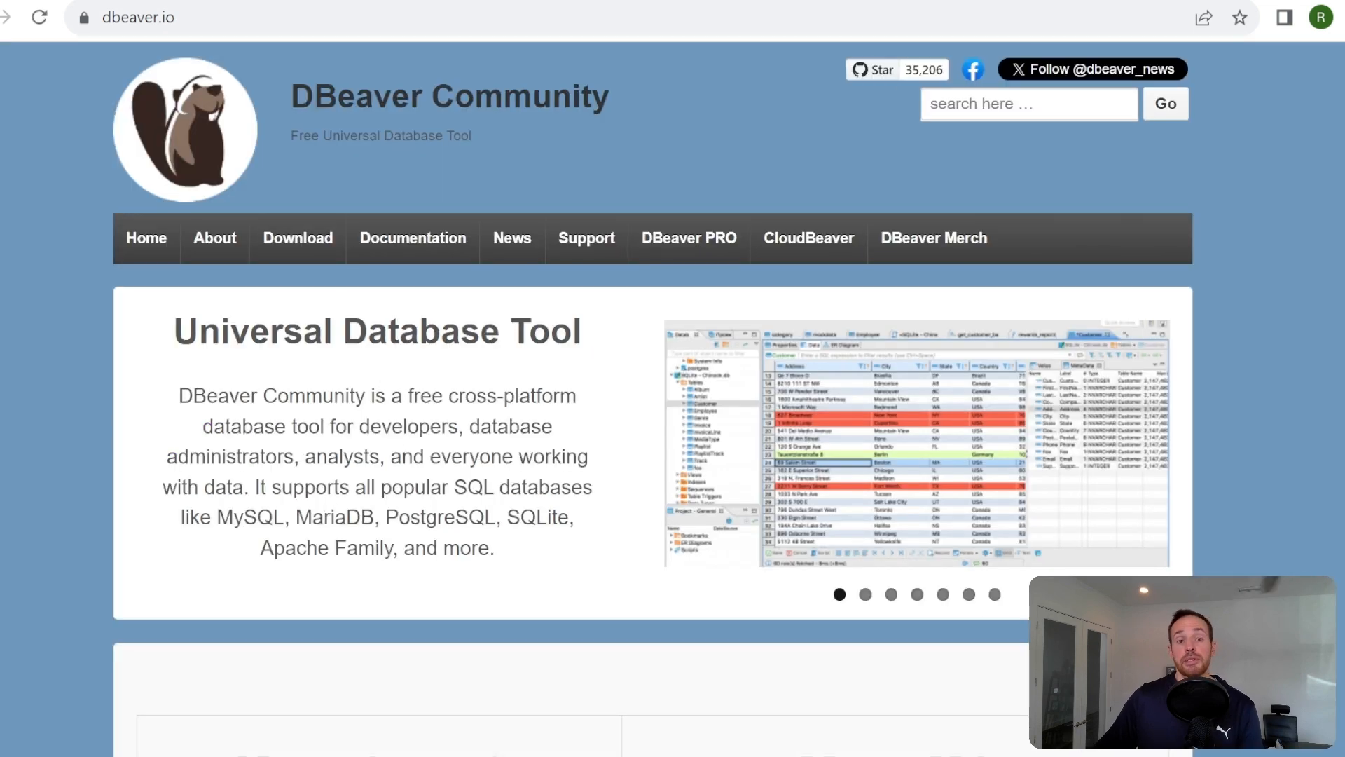
left_click(292, 247)
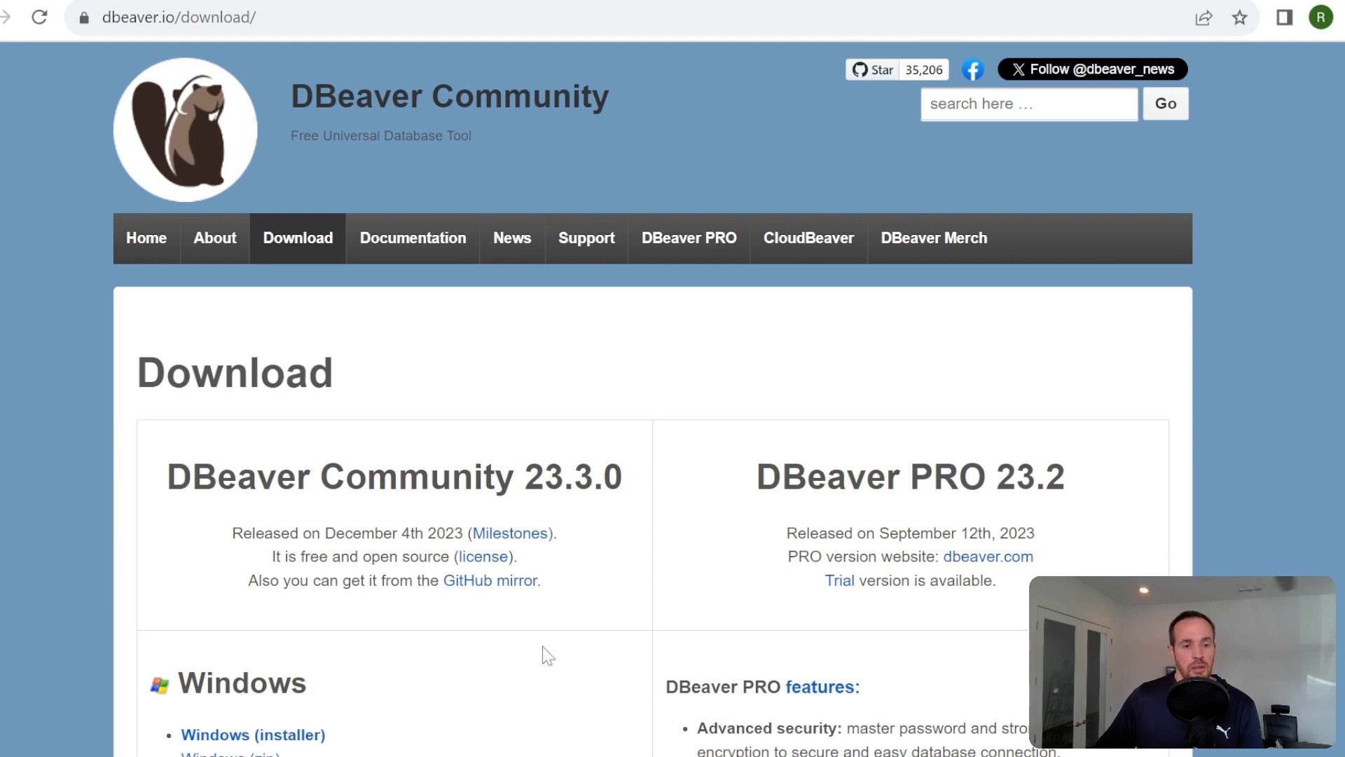
- Download the Windows (installer) package of DBeaver Community 23.3.0
scroll(491, 553, "down", 5)
scroll(505, 569, "down", 2)
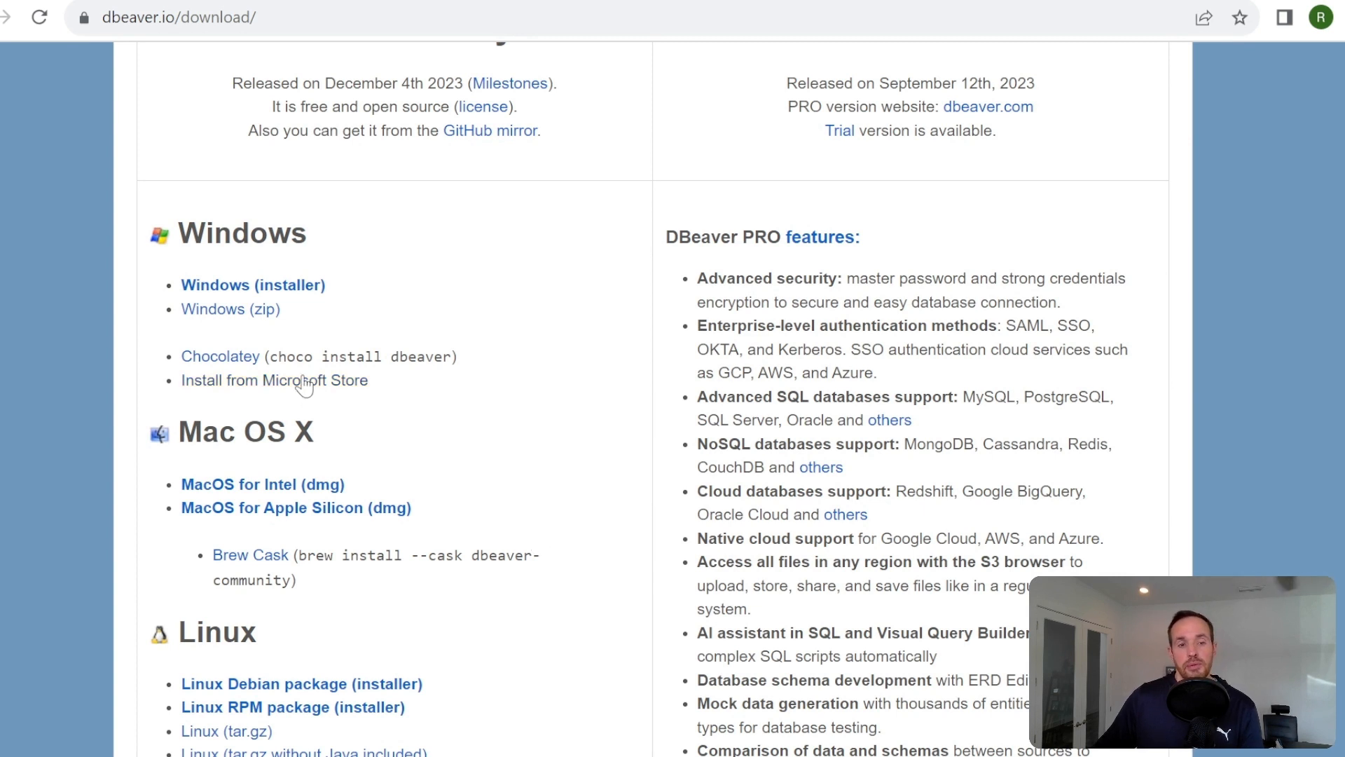
left_click(223, 295)
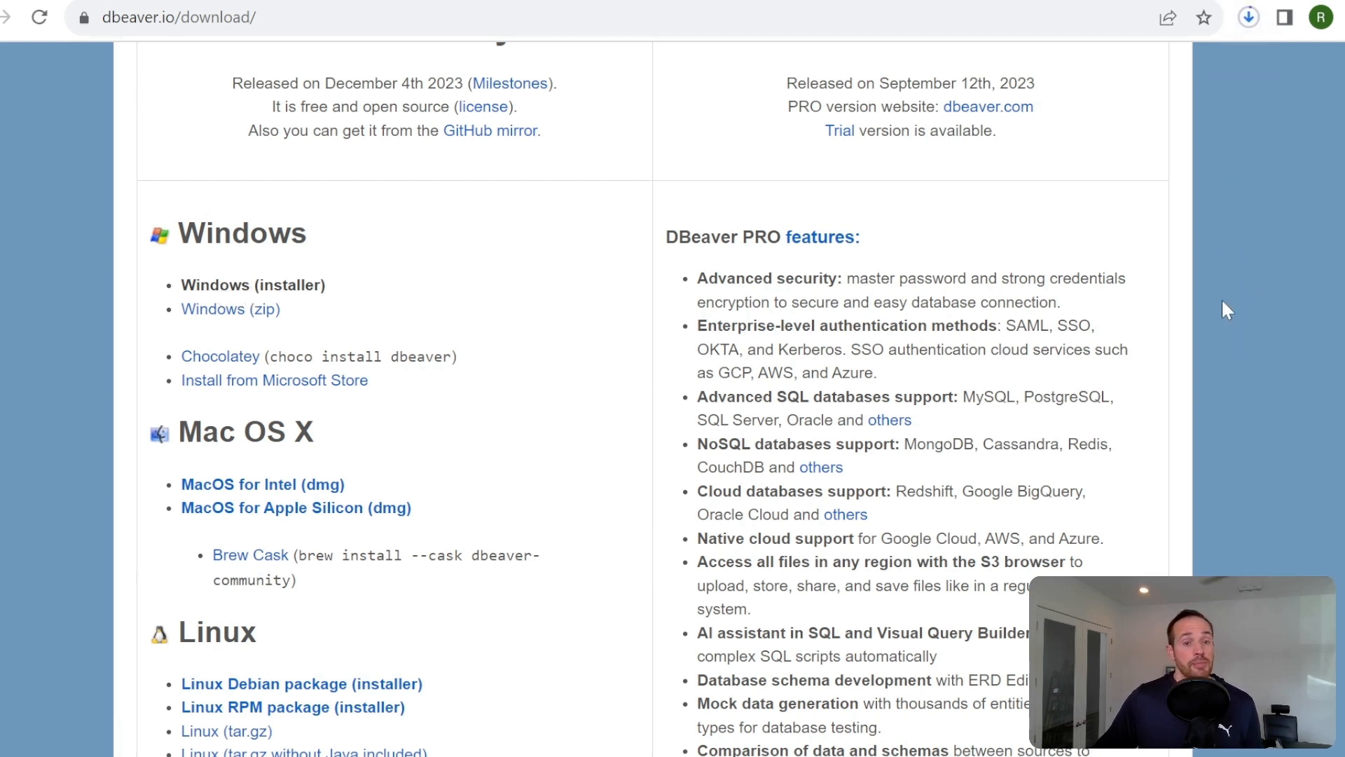
- Run the downloaded DBeaver setup file with English as the installer language, and clear the browser window out of the way
left_click(1249, 18)
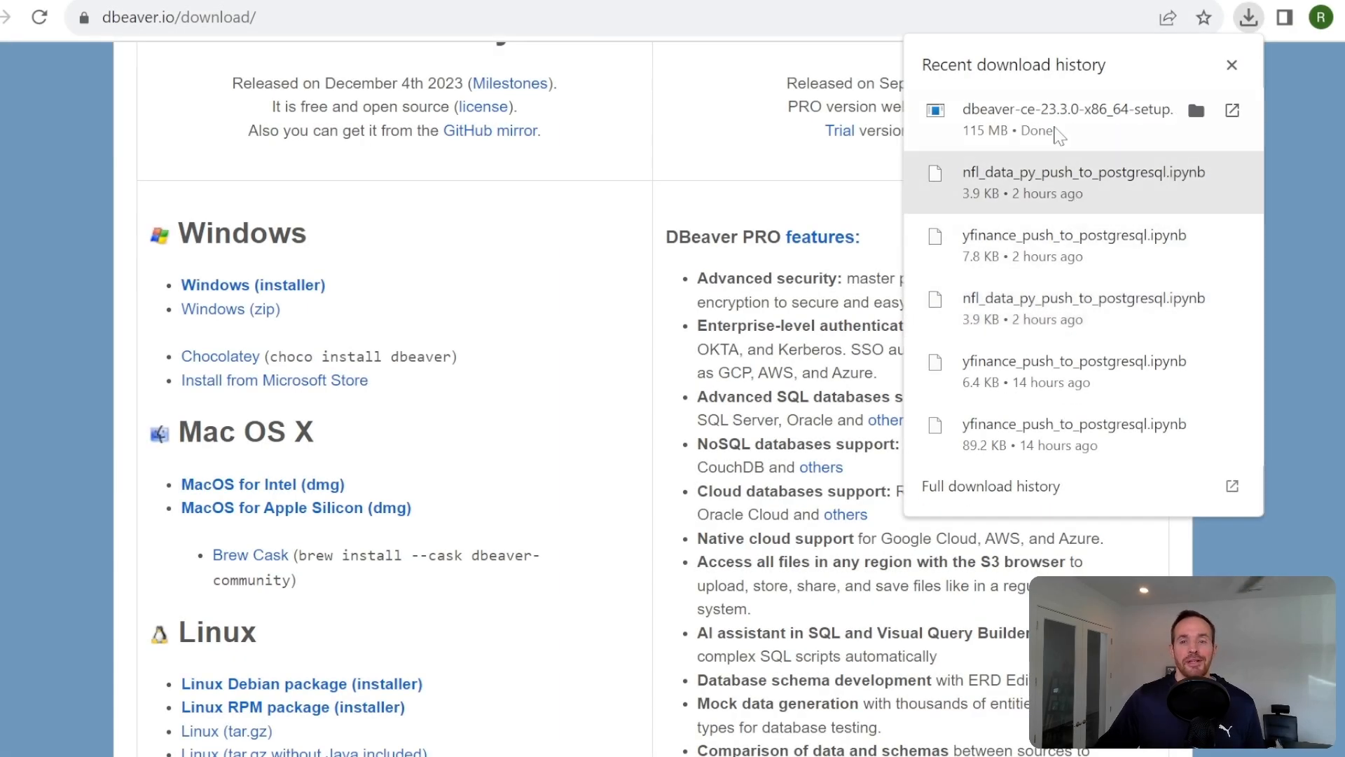
left_click(1055, 121)
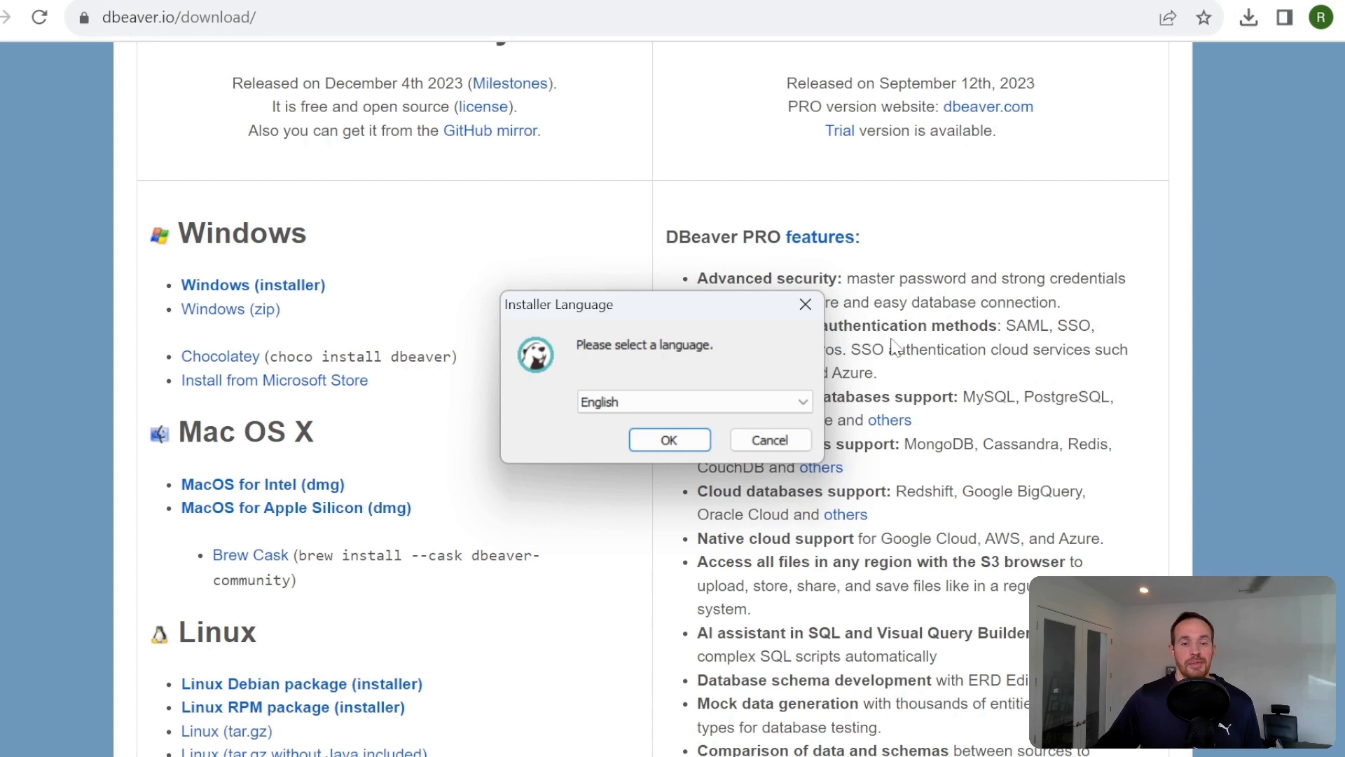
left_click(683, 435)
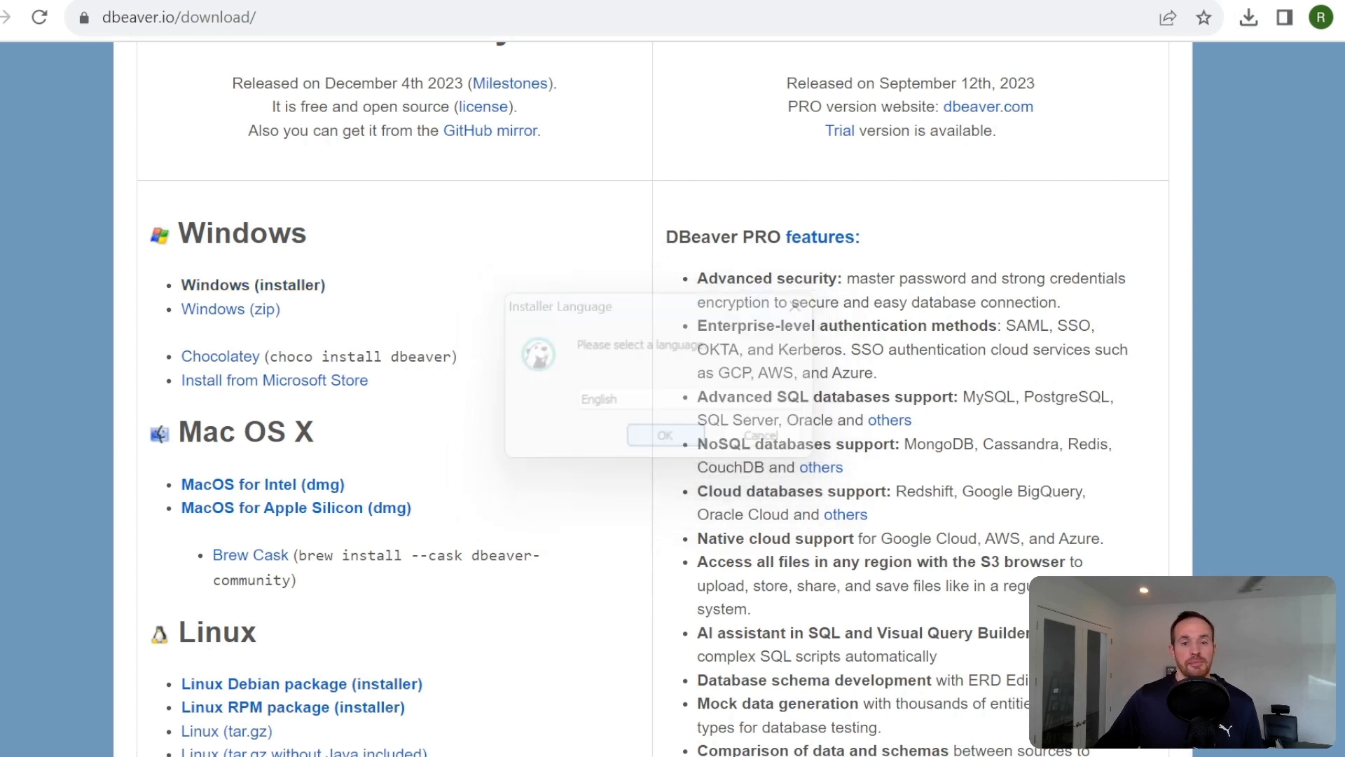
left_click(1256, 0)
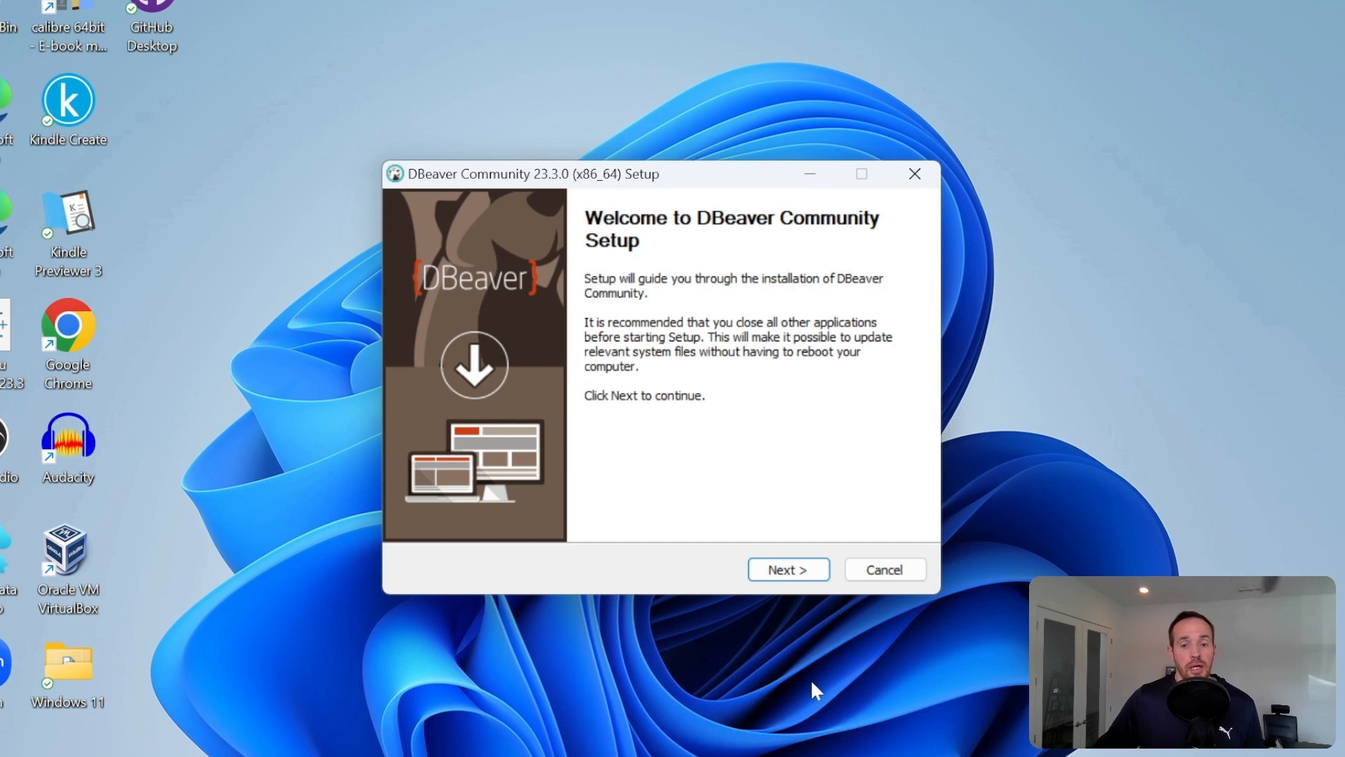
- Install DBeaver Community for the current user only, accepting the license and keeping the default components, destination folder and Start menu folder
left_click(783, 579)
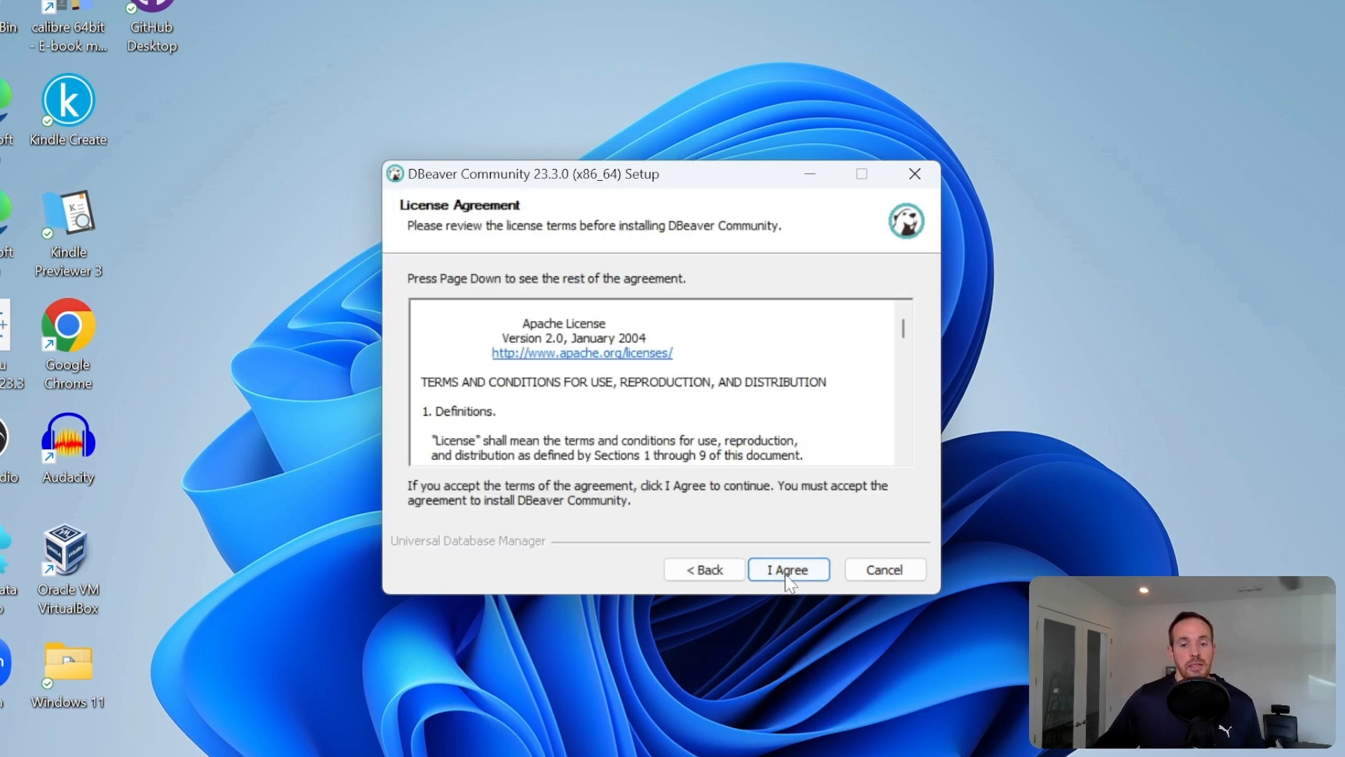
left_click(789, 572)
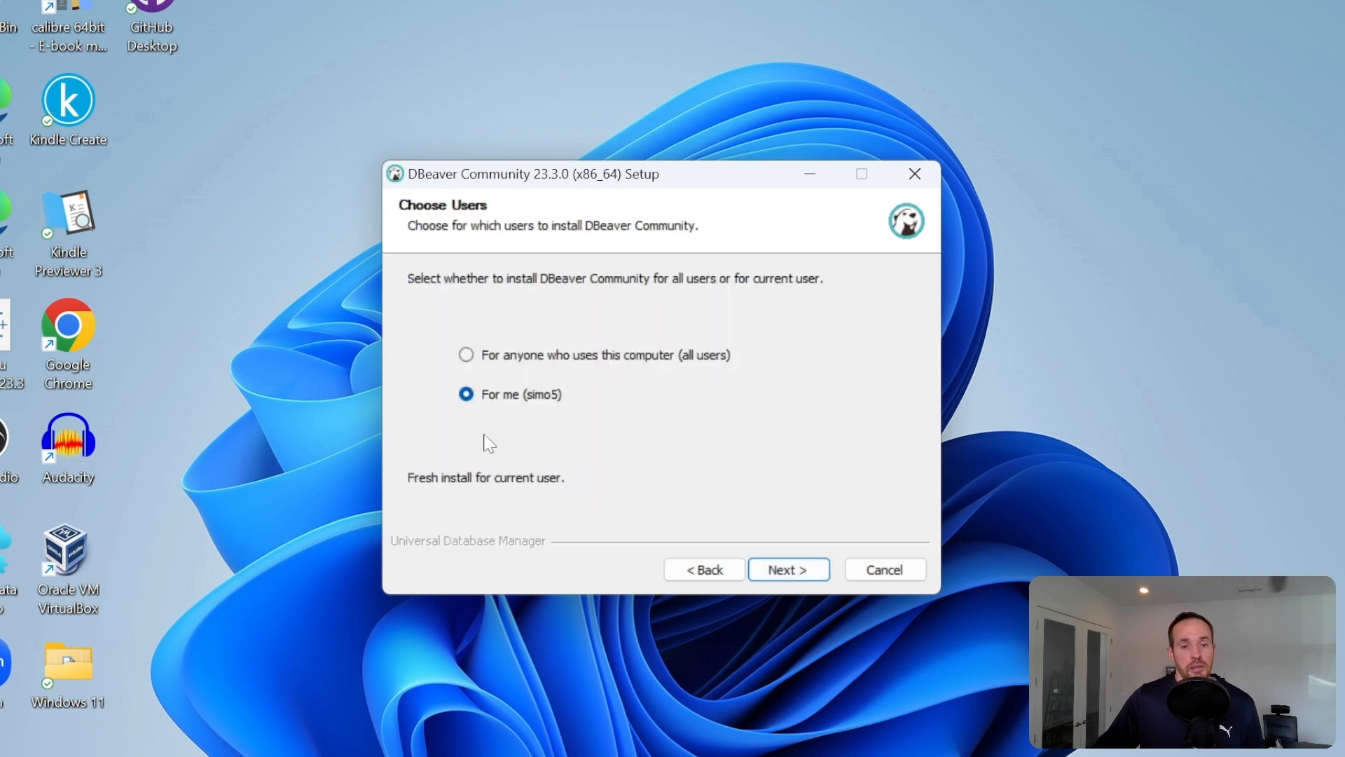
left_click(801, 568)
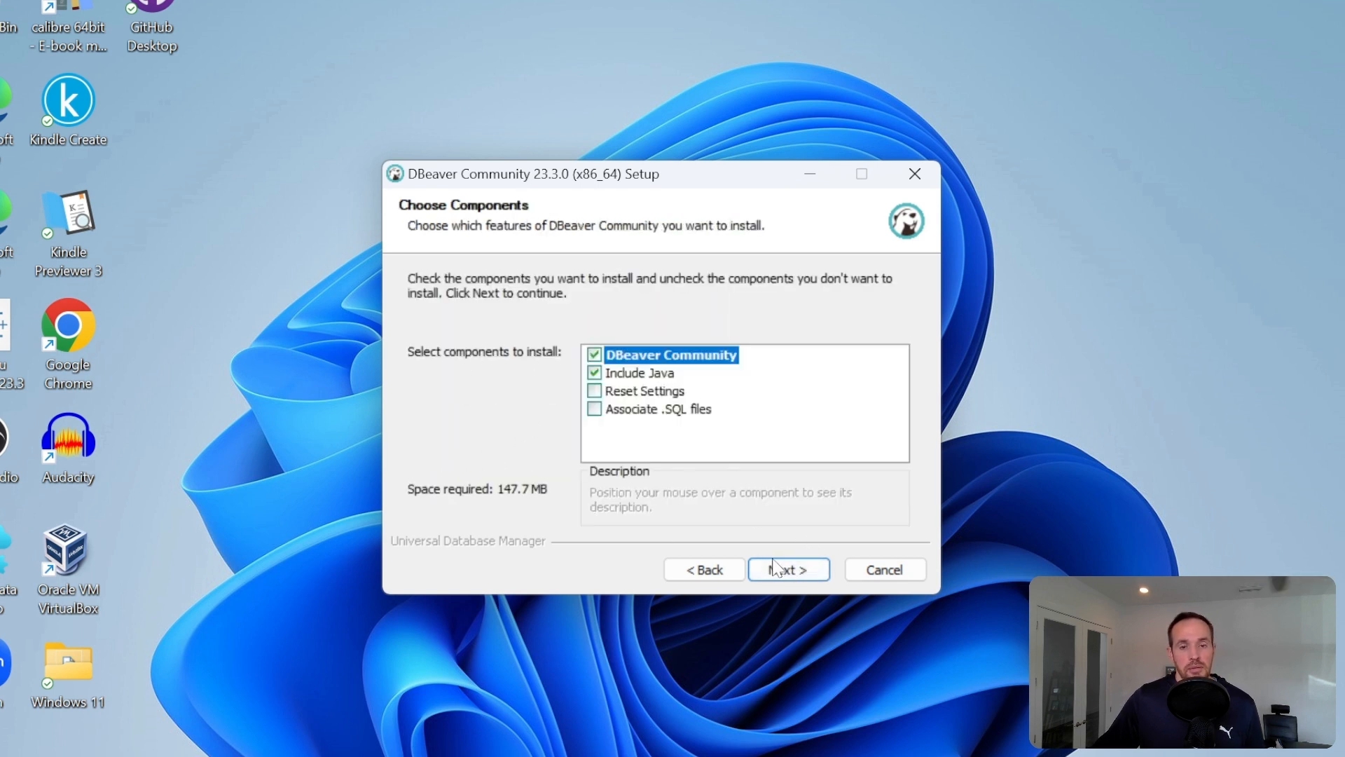
left_click(789, 572)
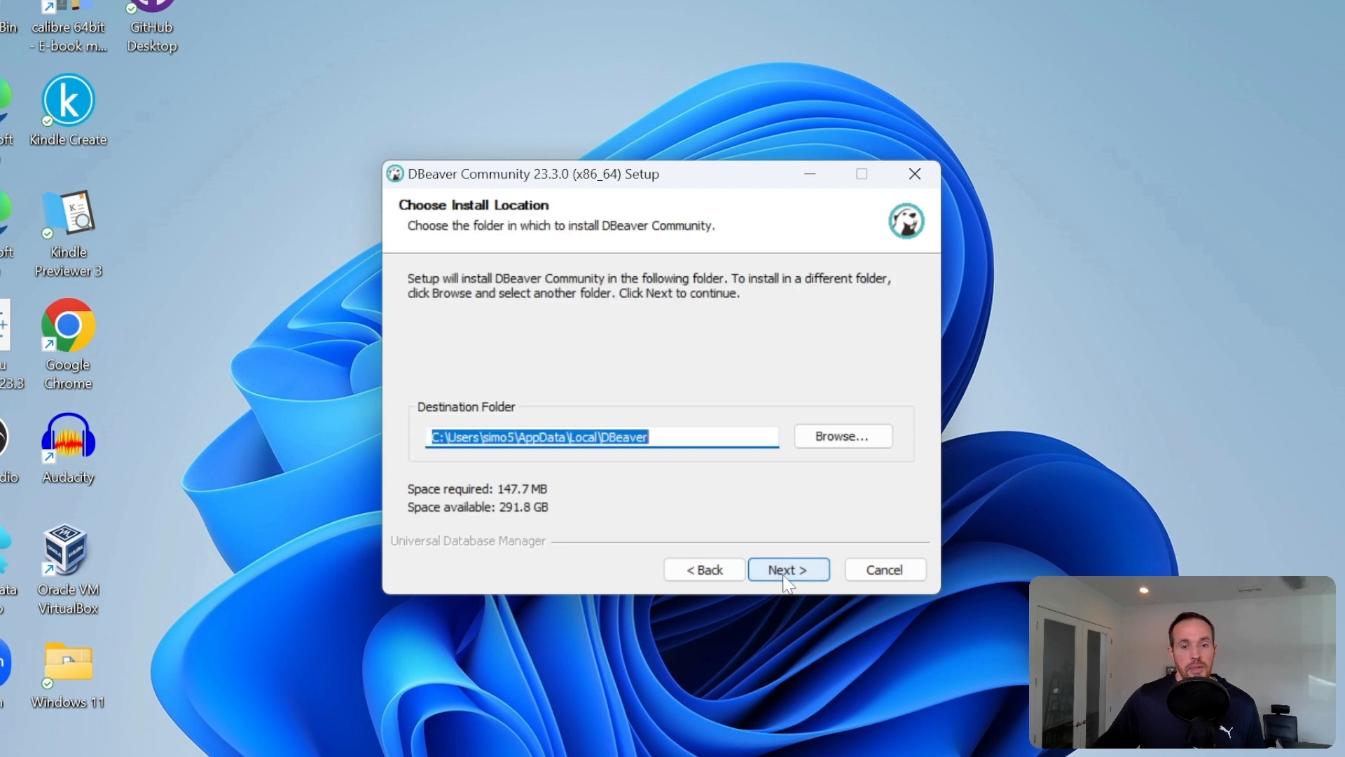
left_click(803, 574)
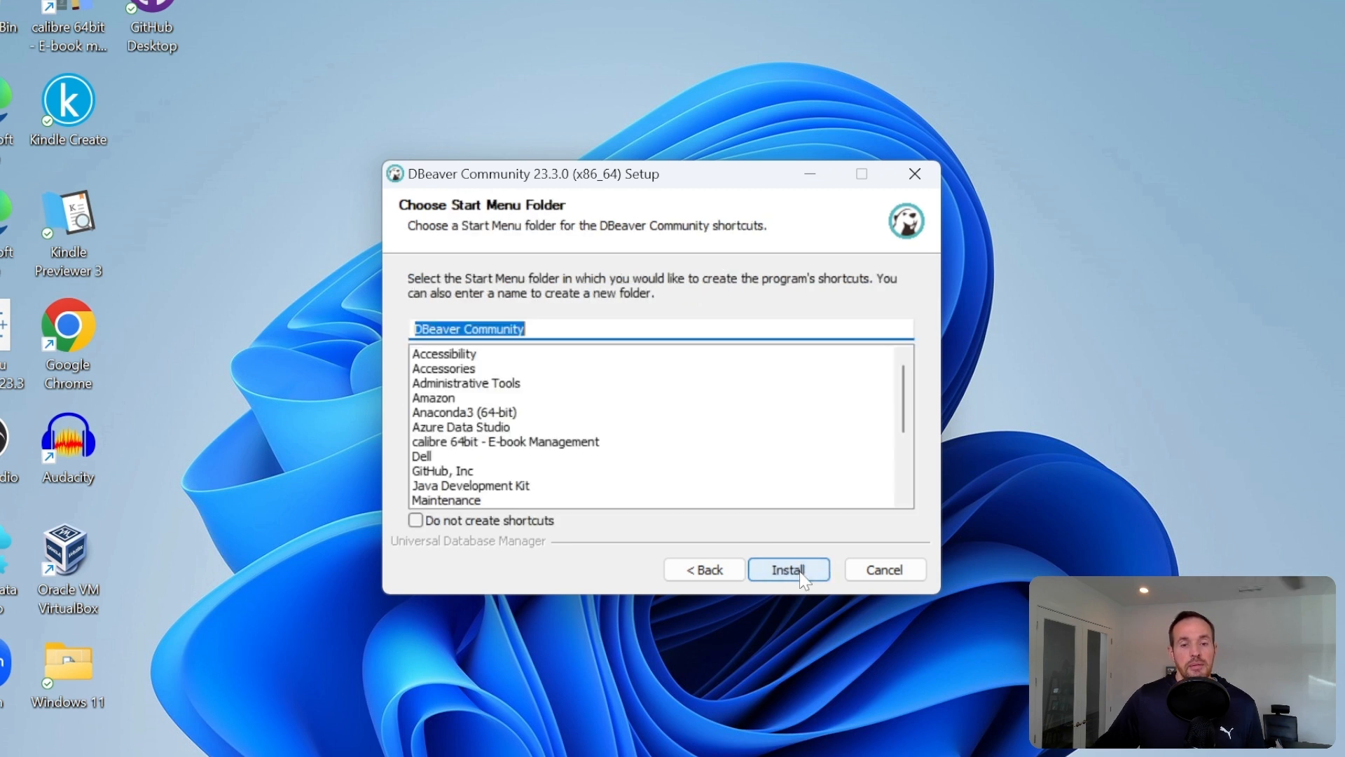
left_click(788, 575)
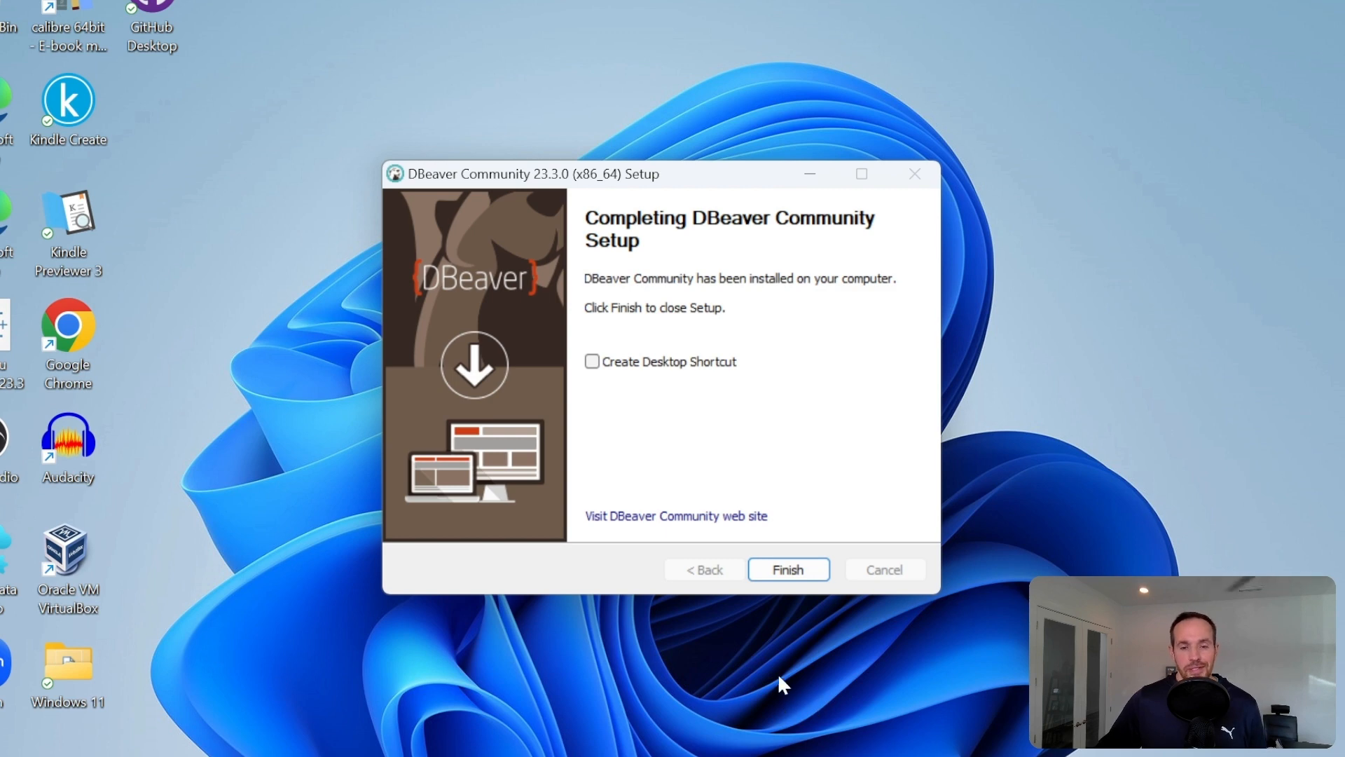
left_click(790, 571)
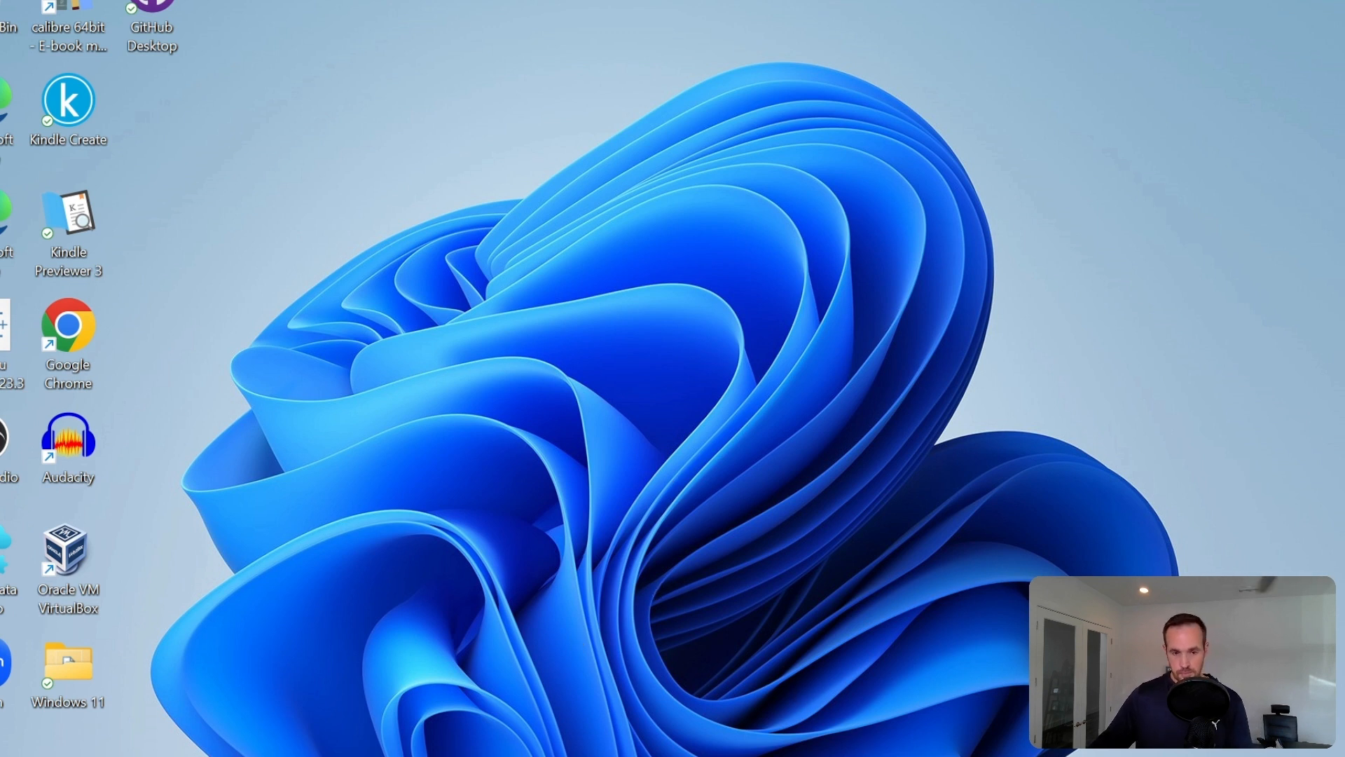
- Find and launch the installed DBeaver app through Windows search, and allow it network access through the firewall
key("super")
type("db")
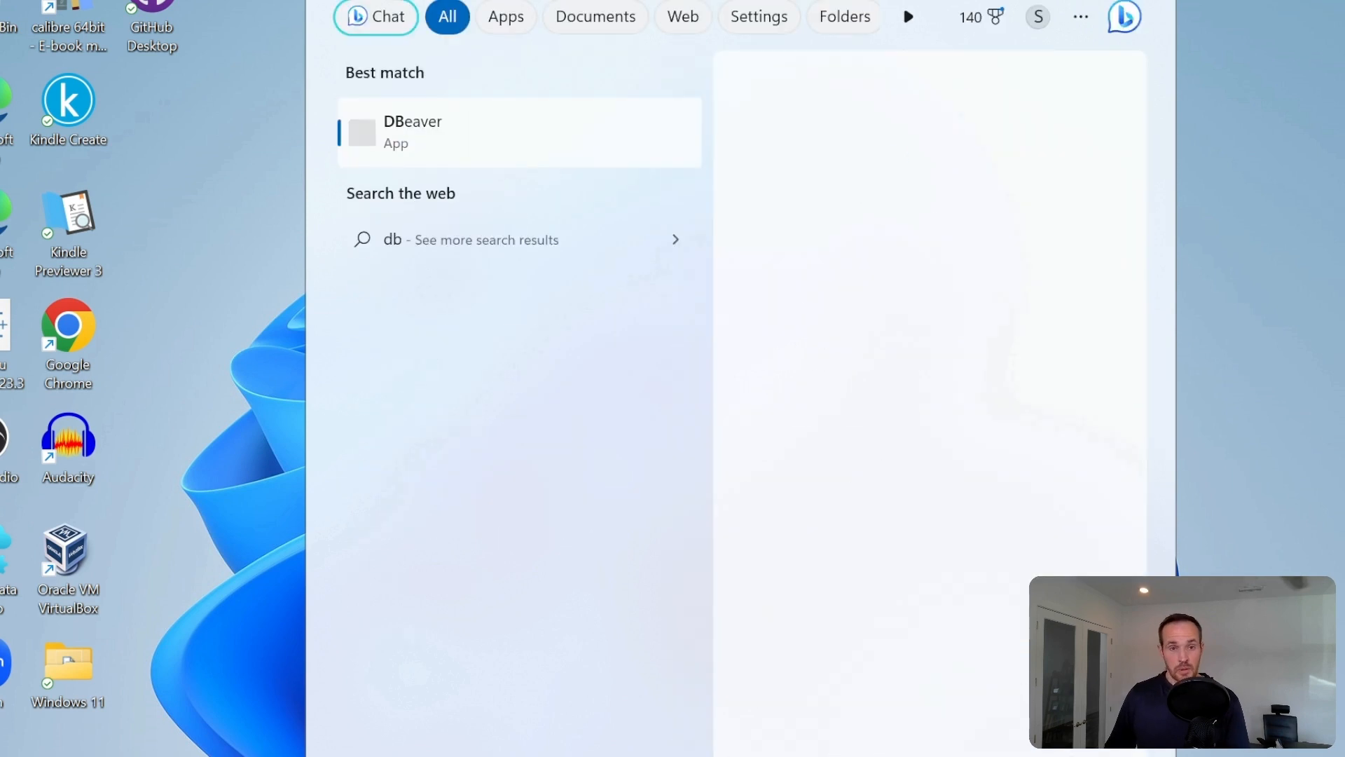
type("e")
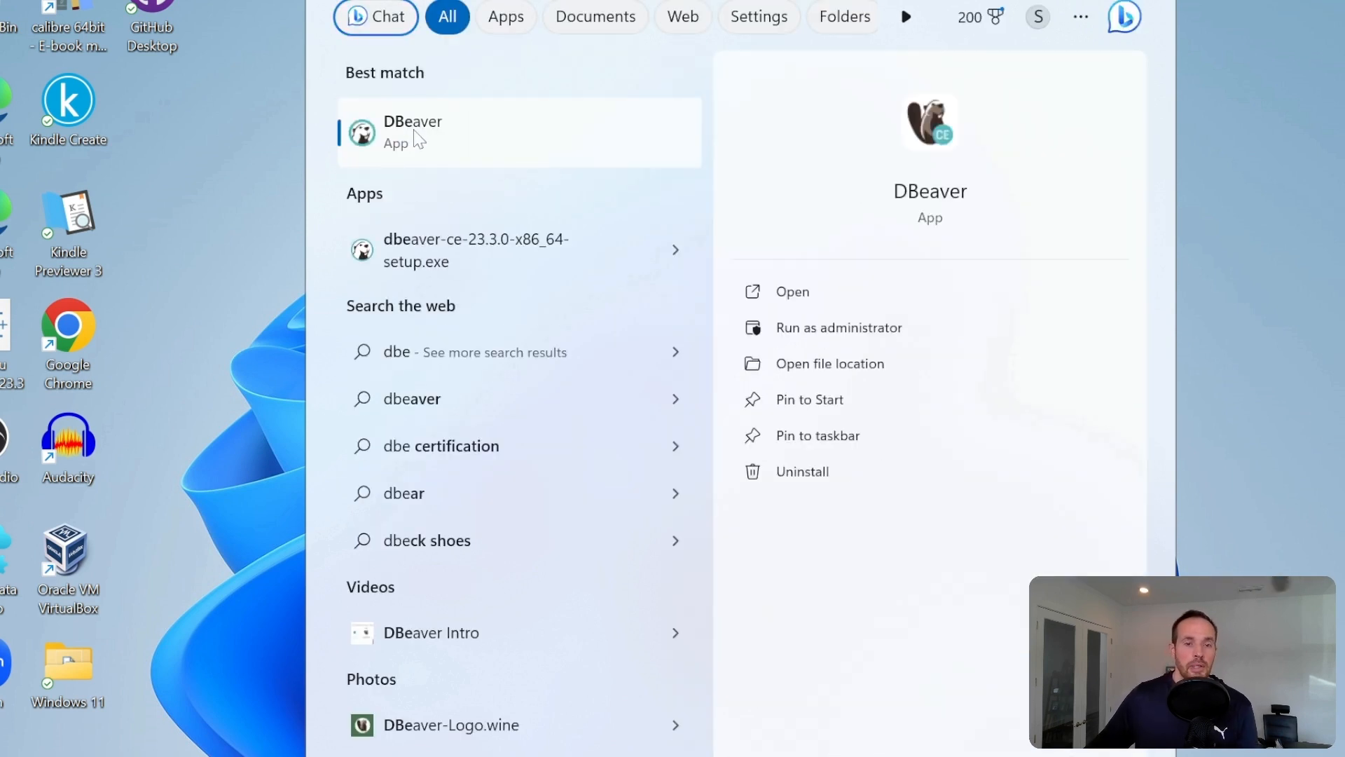
left_click(418, 139)
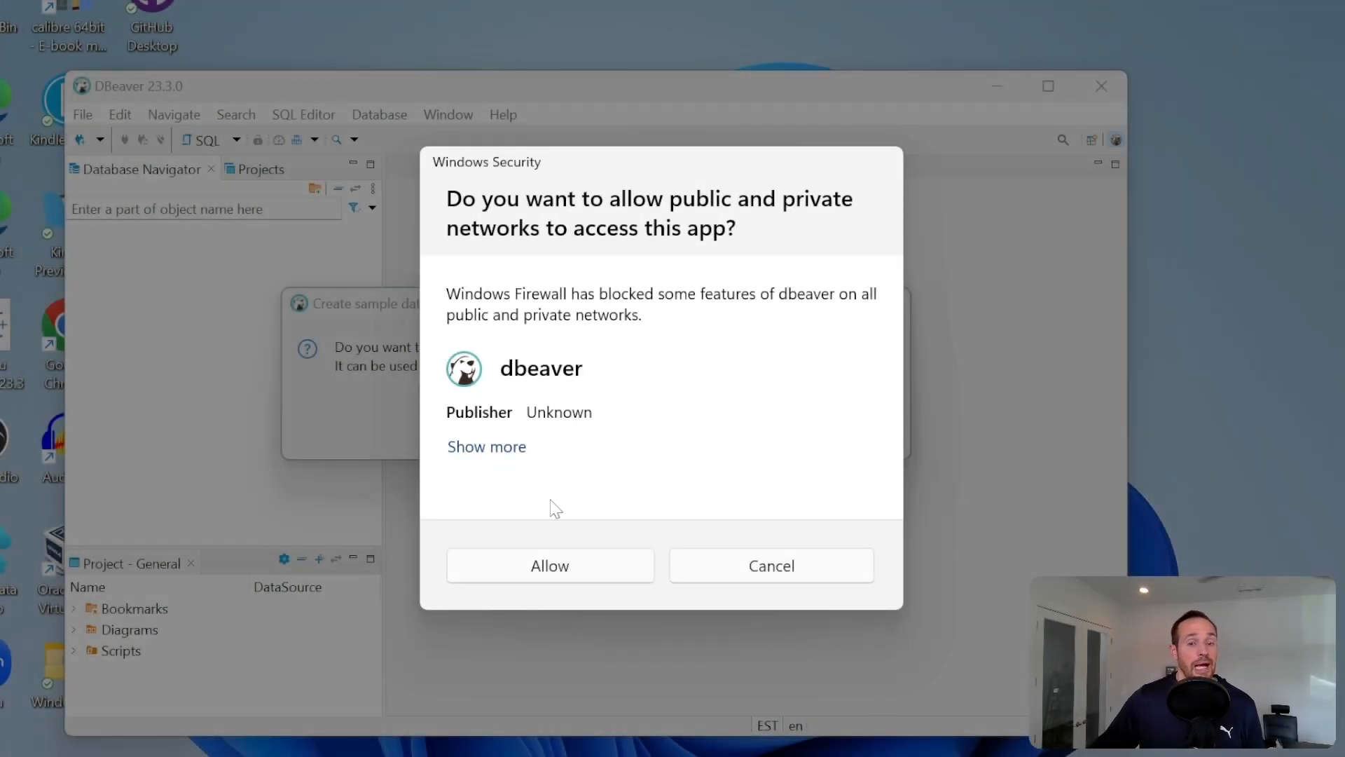
left_click(553, 569)
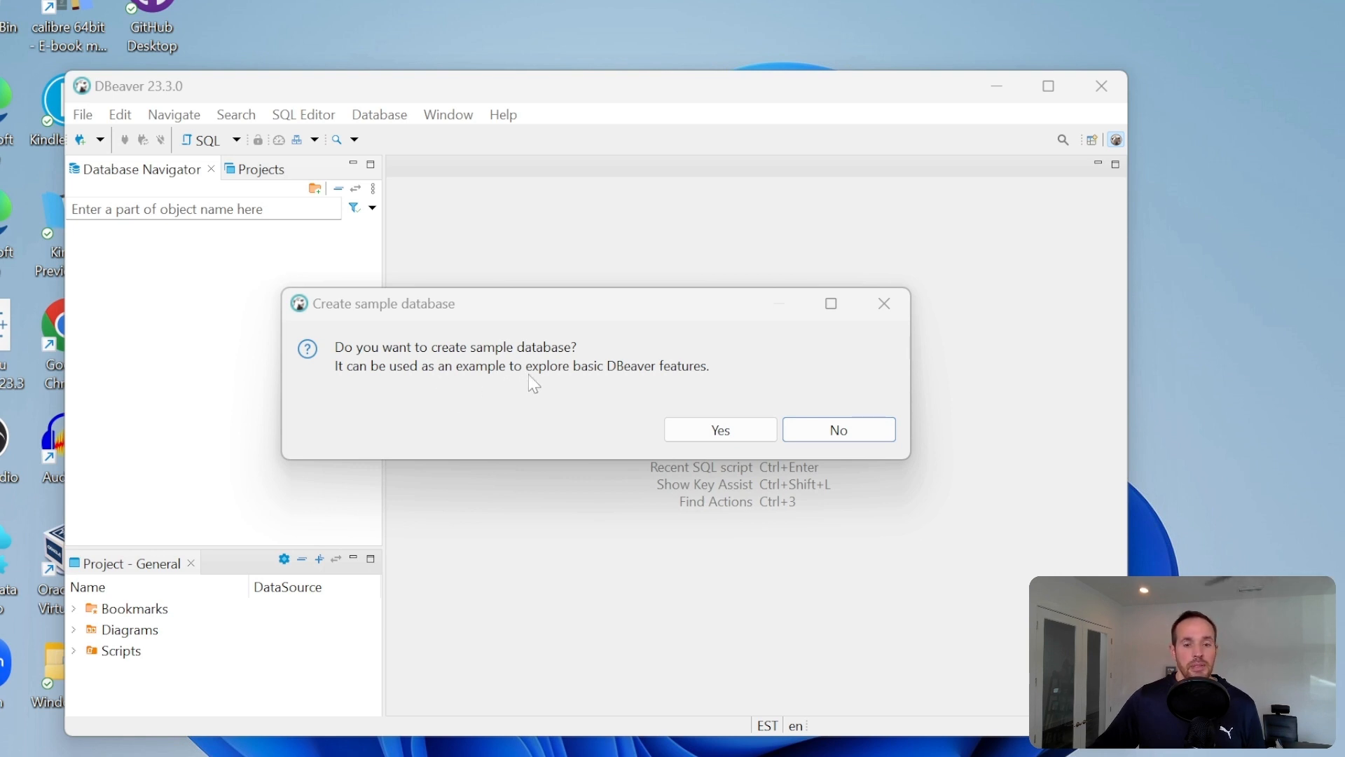
- Dismiss the DBeaver first-run dialogs without creating a sample database or connection and without sending anonymous statistics
left_click(857, 434)
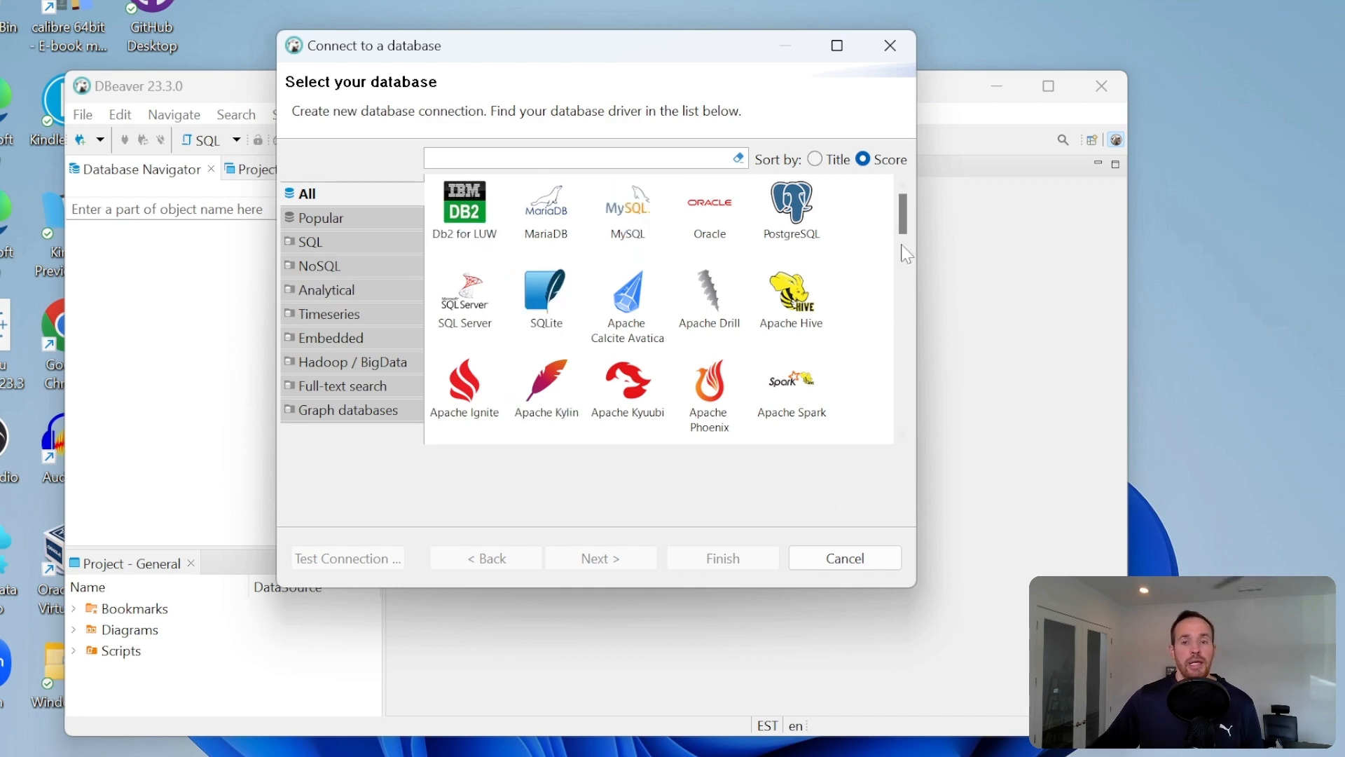
left_click(890, 47)
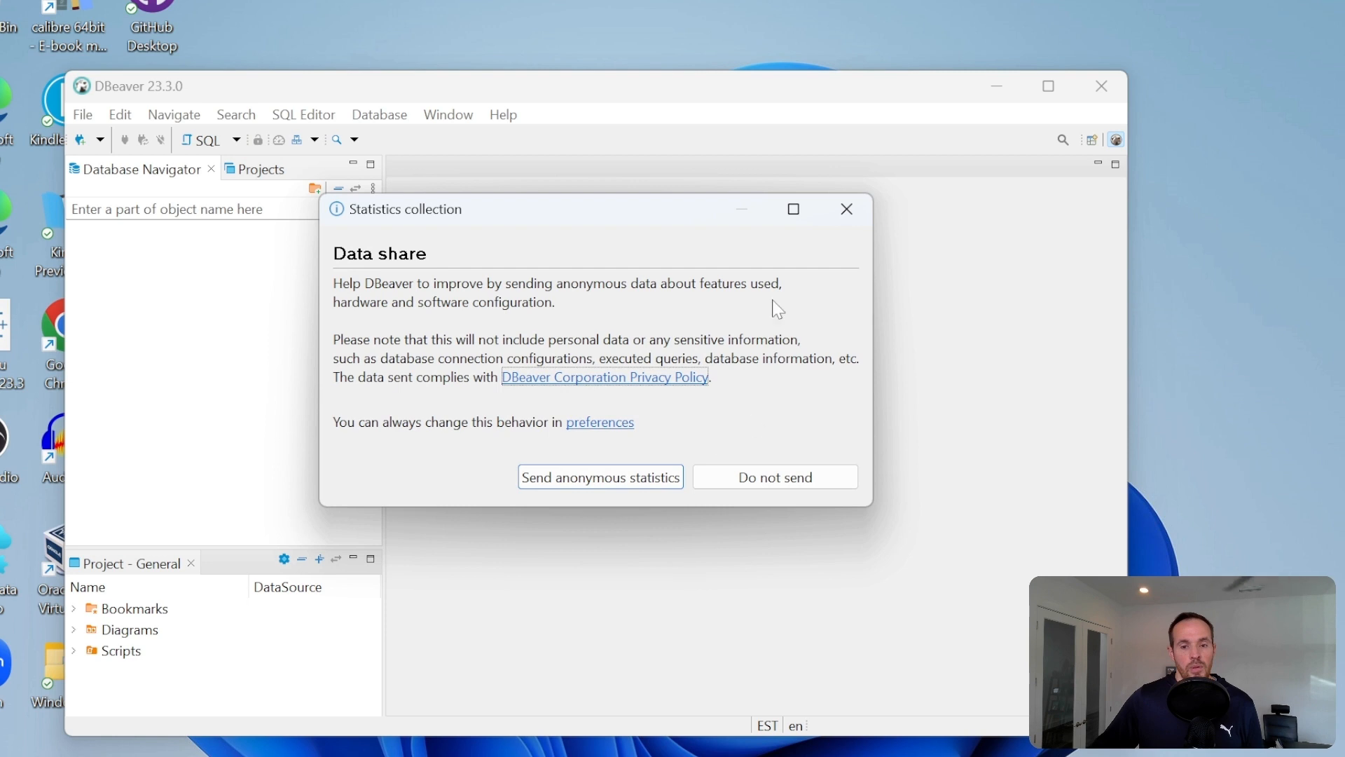
left_click(796, 483)
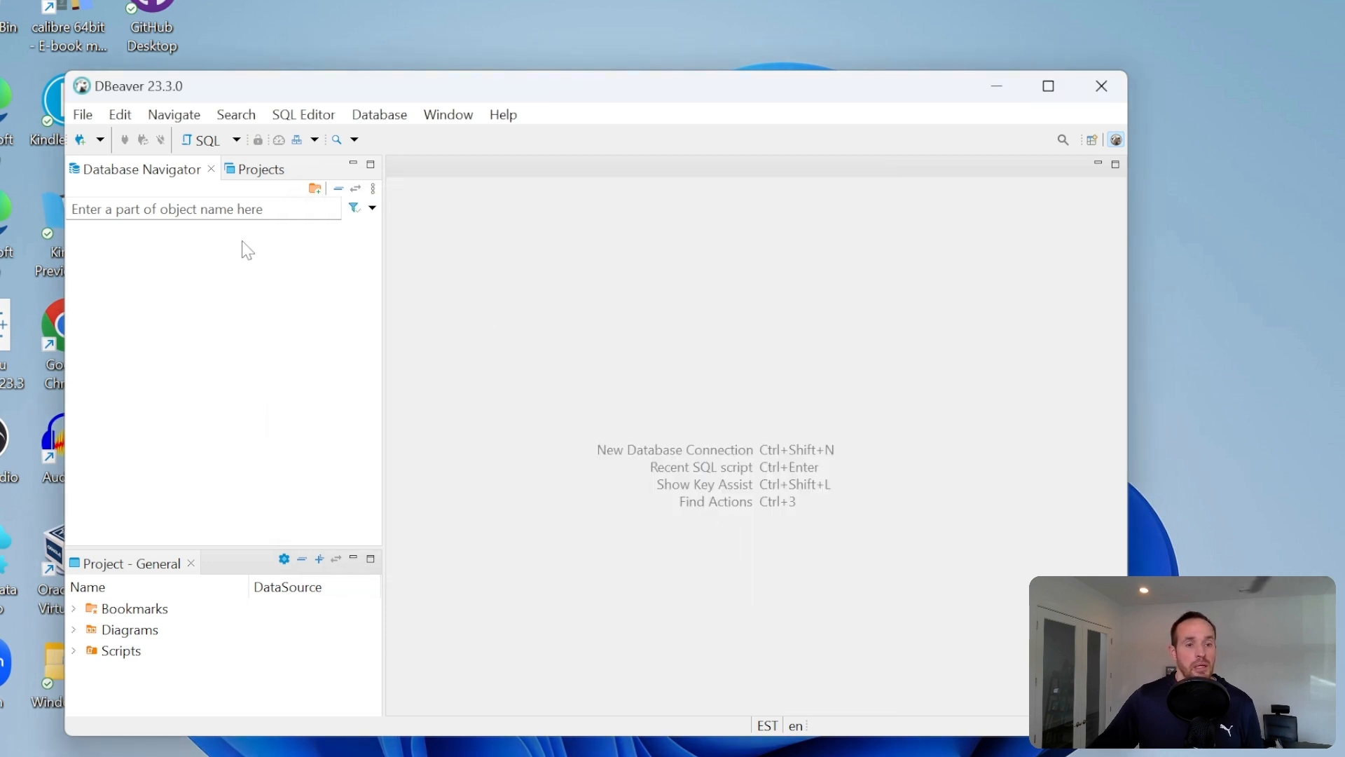
- Start a new database connection with the PostgreSQL driver and proceed to its connection settings
left_click(384, 119)
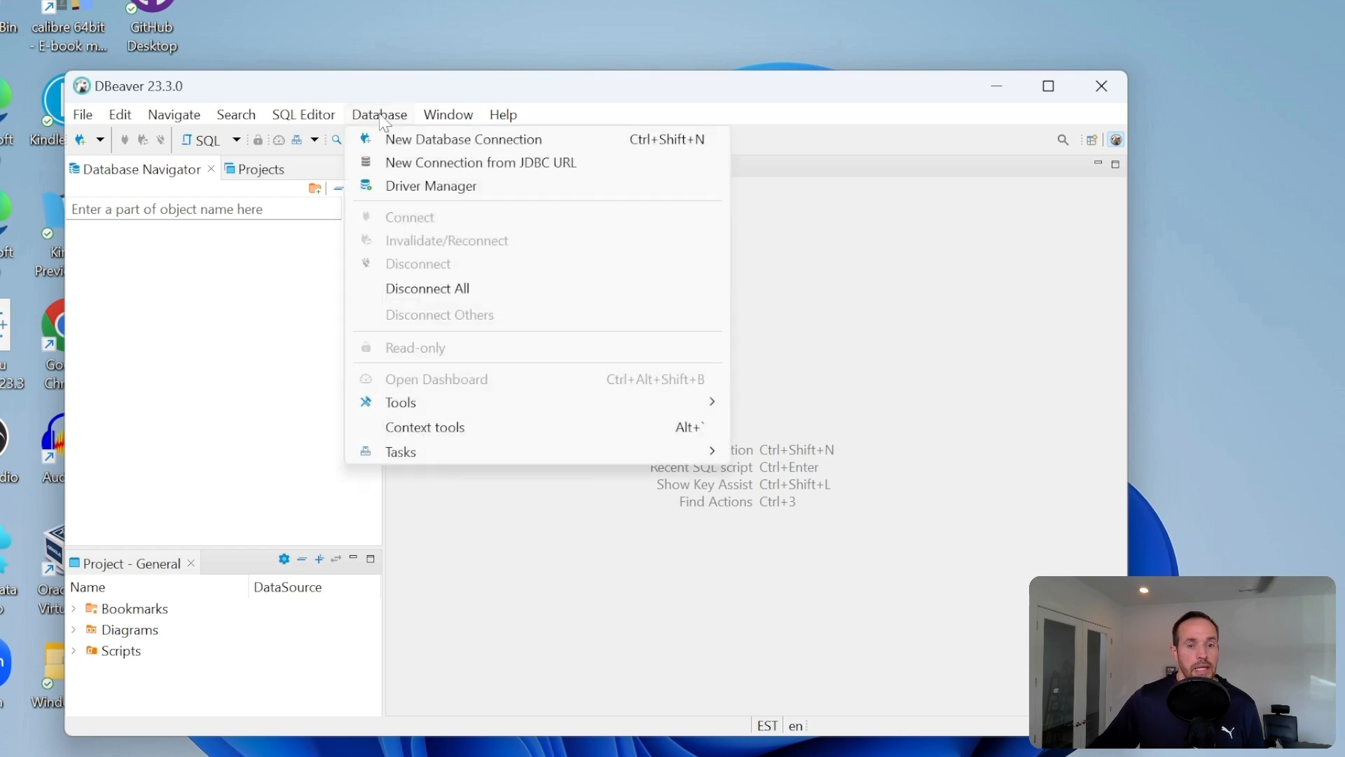
left_click(412, 150)
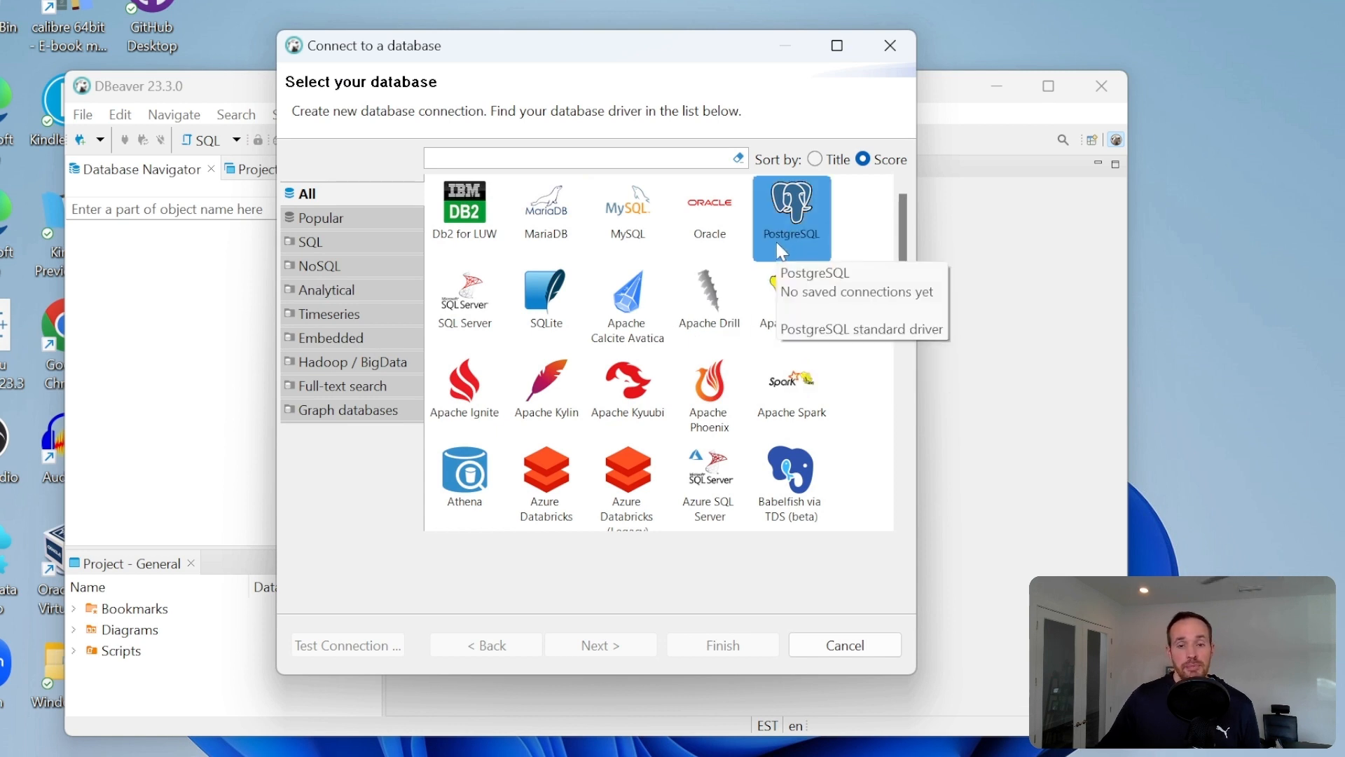
left_click(789, 202)
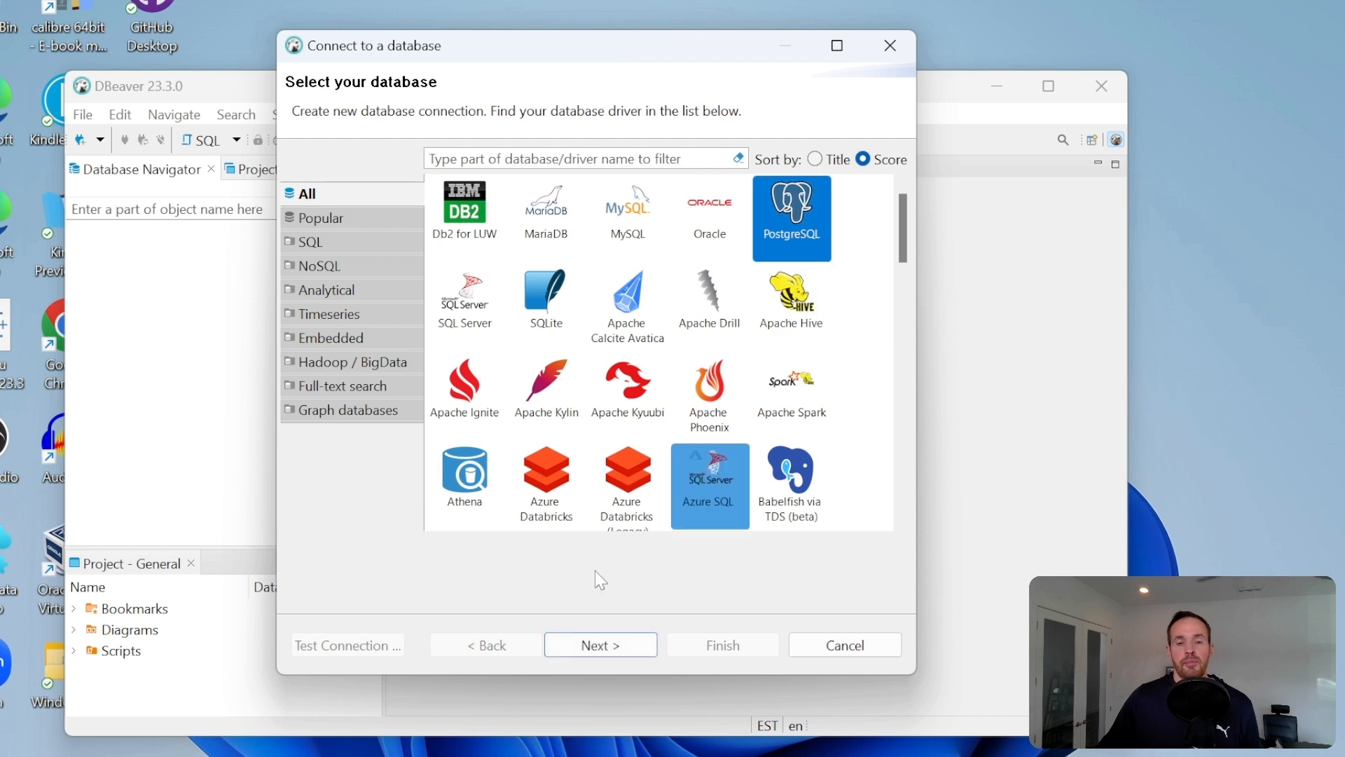
left_click(604, 646)
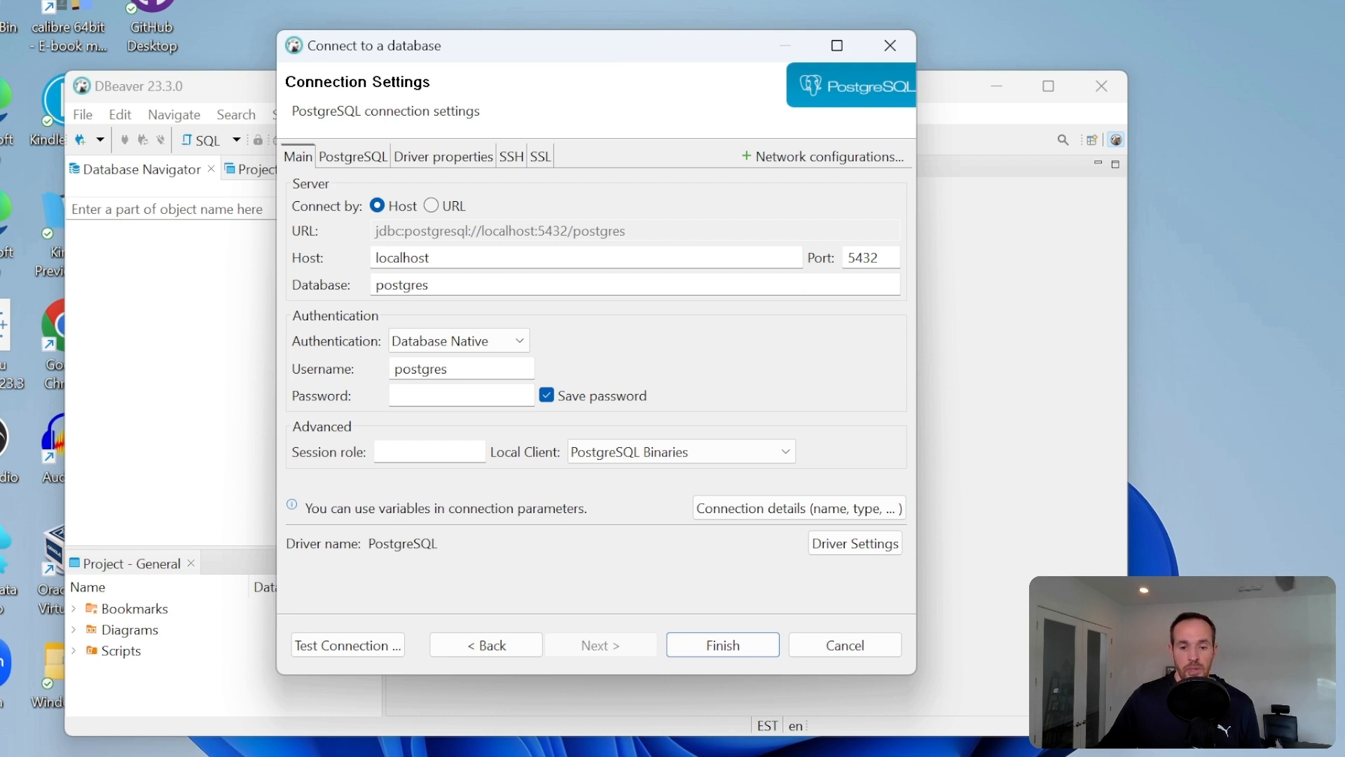
- Switch to a new Microsoft Edge window, bring it into view and search the web for neondb
right_click(727, 756)
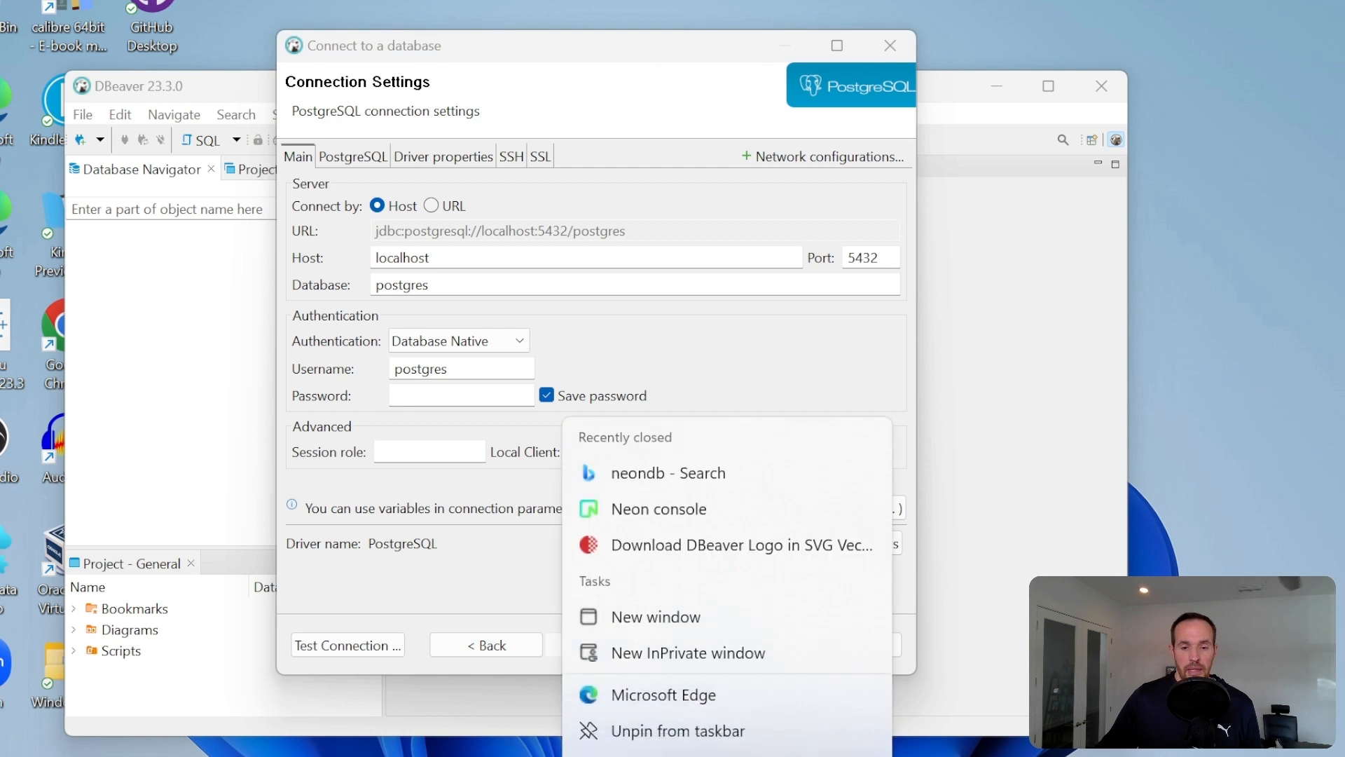
left_click(667, 629)
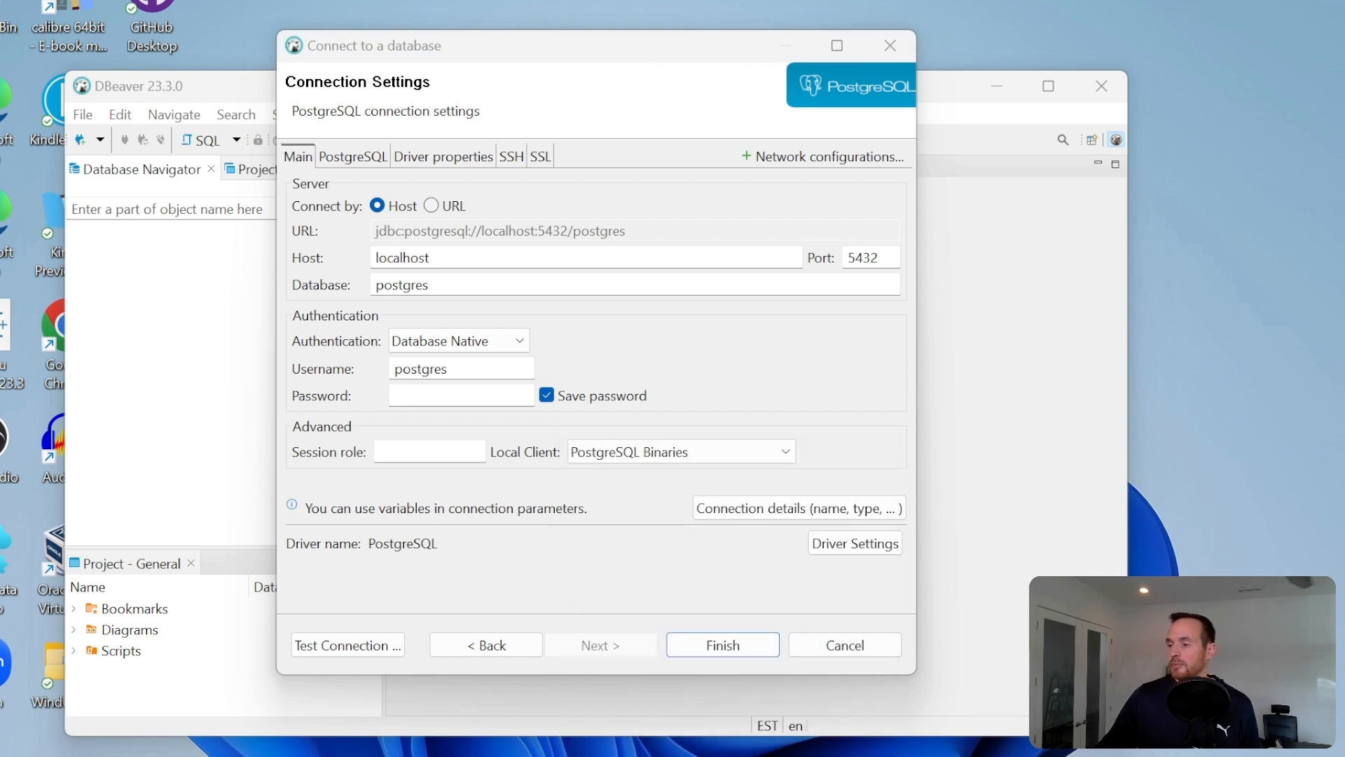
left_click_drag(1344, 12, 585, 0)
left_click(494, 158)
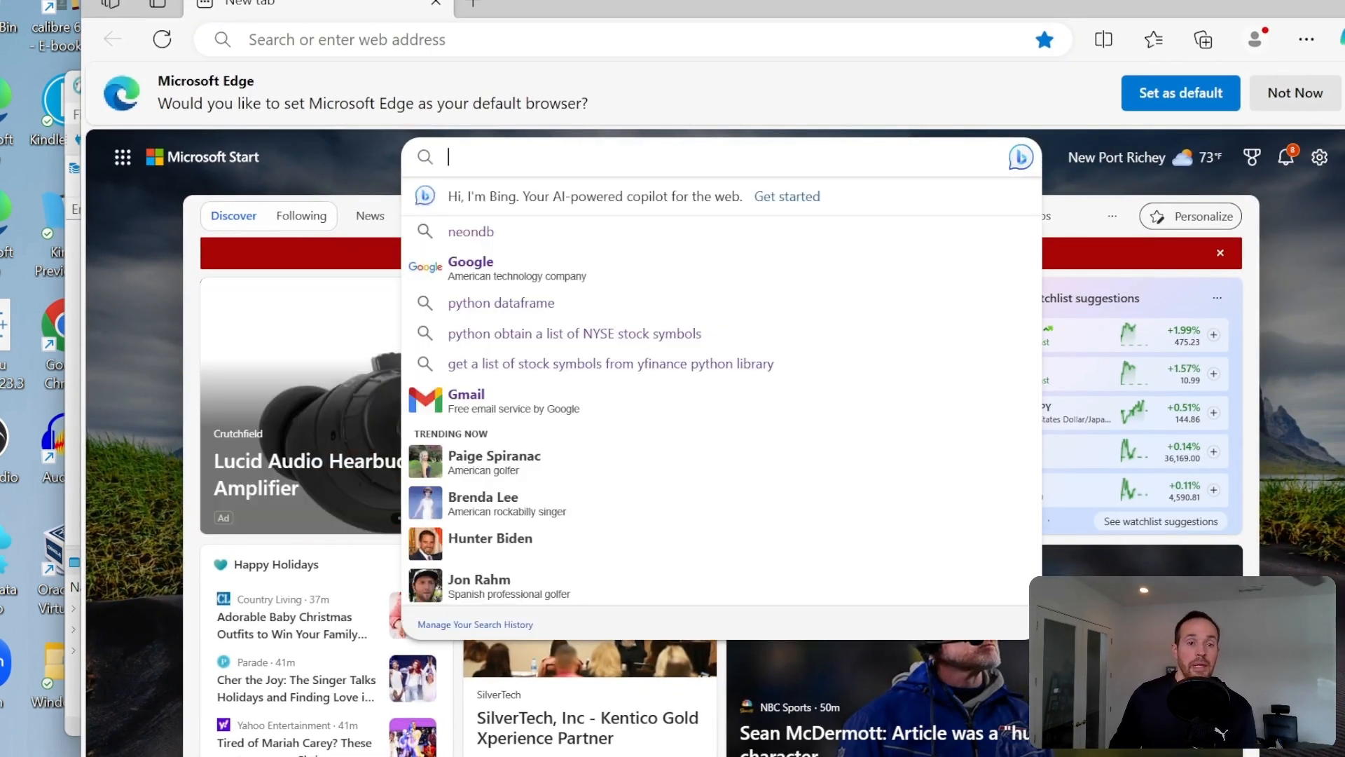
type("neondb")
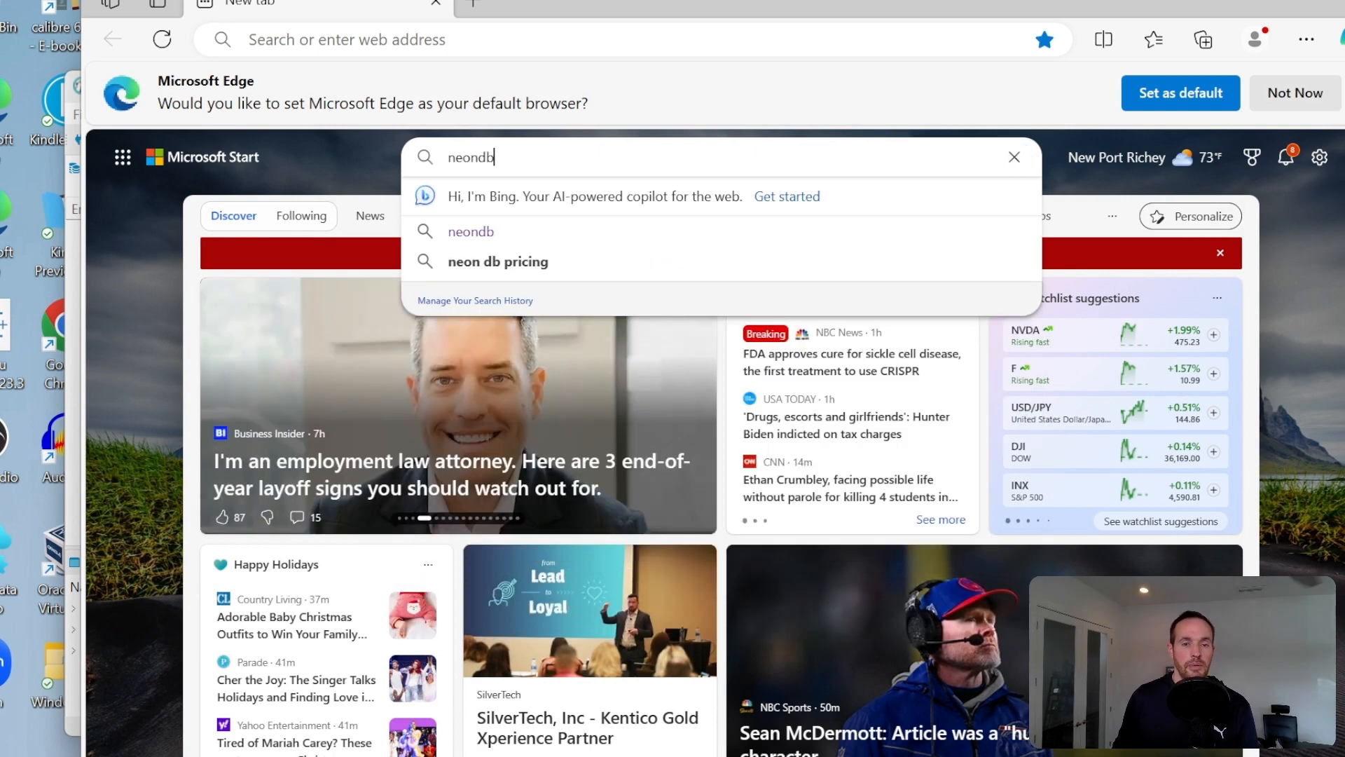
key("Return")
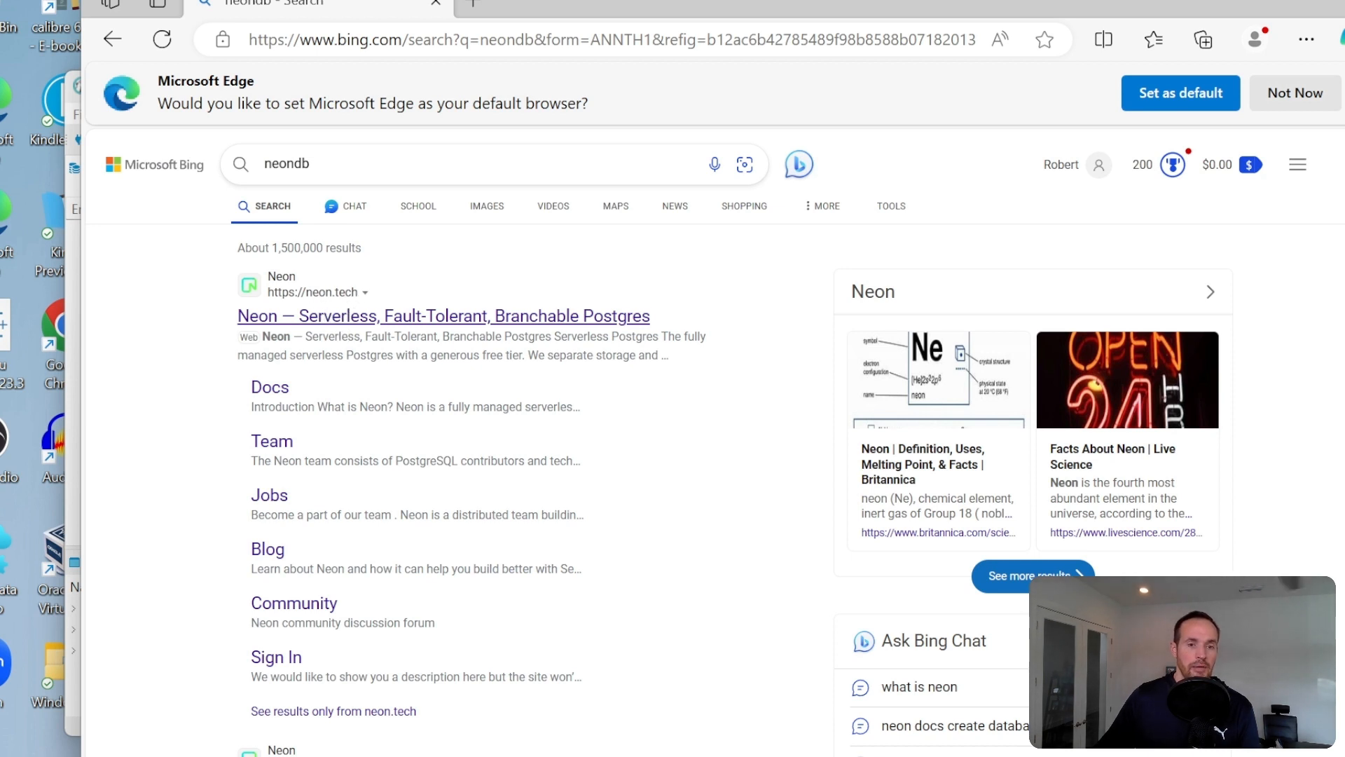
- Open the Neon website and log in to its console, dismissing the offer to make Edge the default browser
left_click(351, 315)
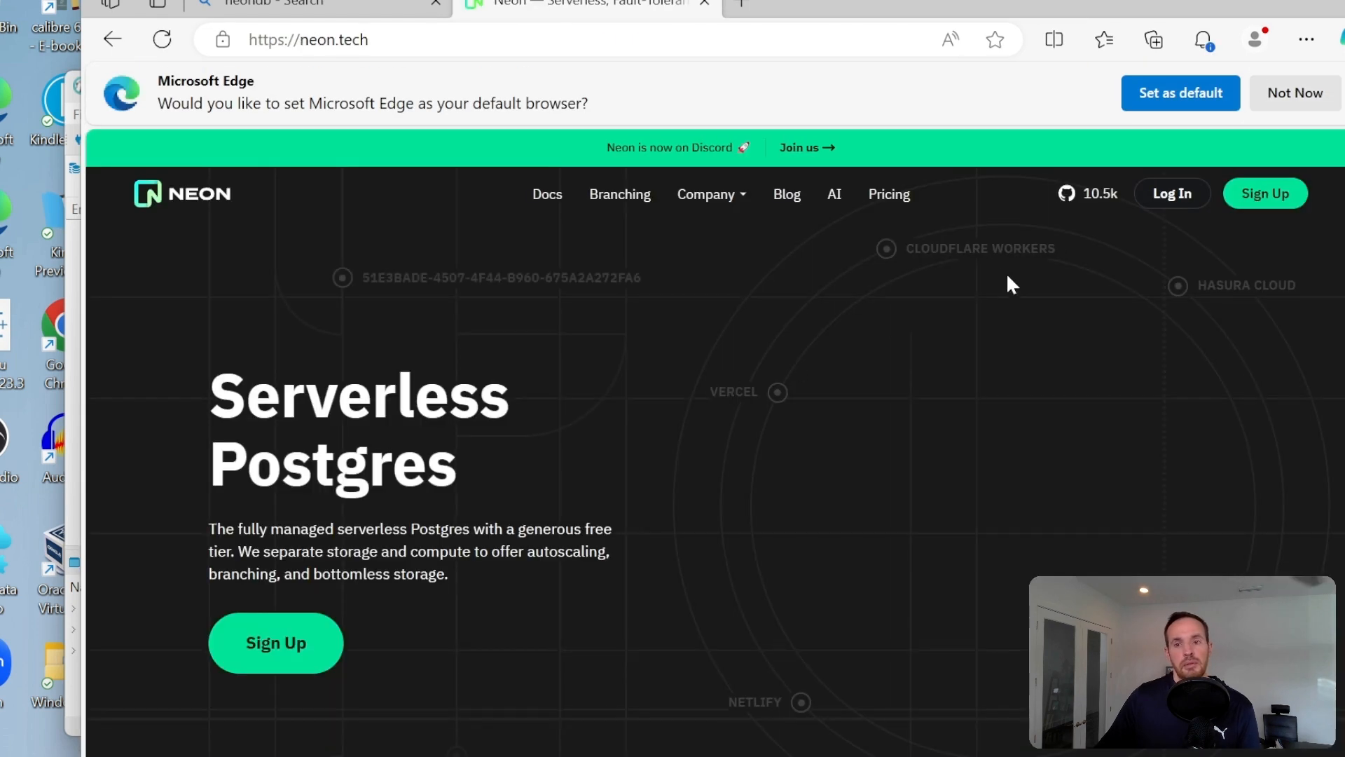
left_click(1172, 203)
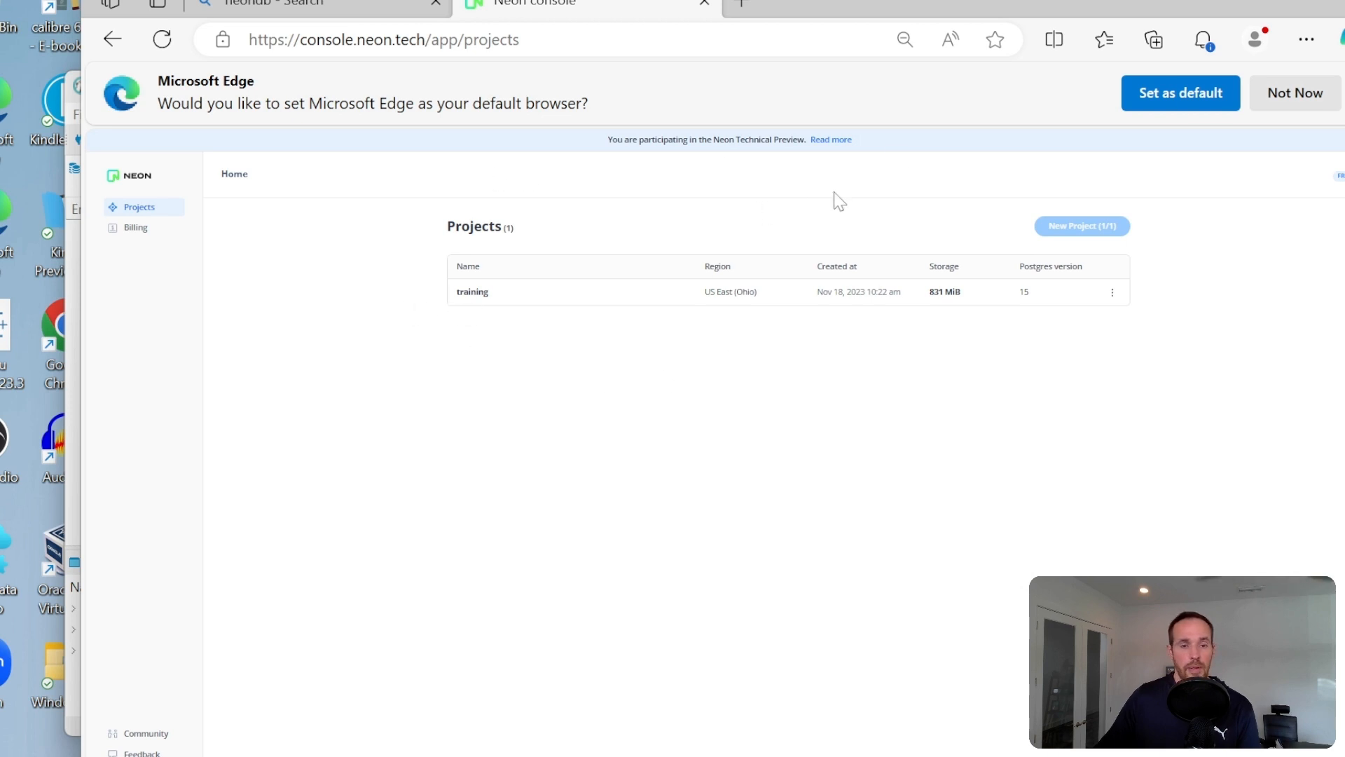
left_click(1283, 99)
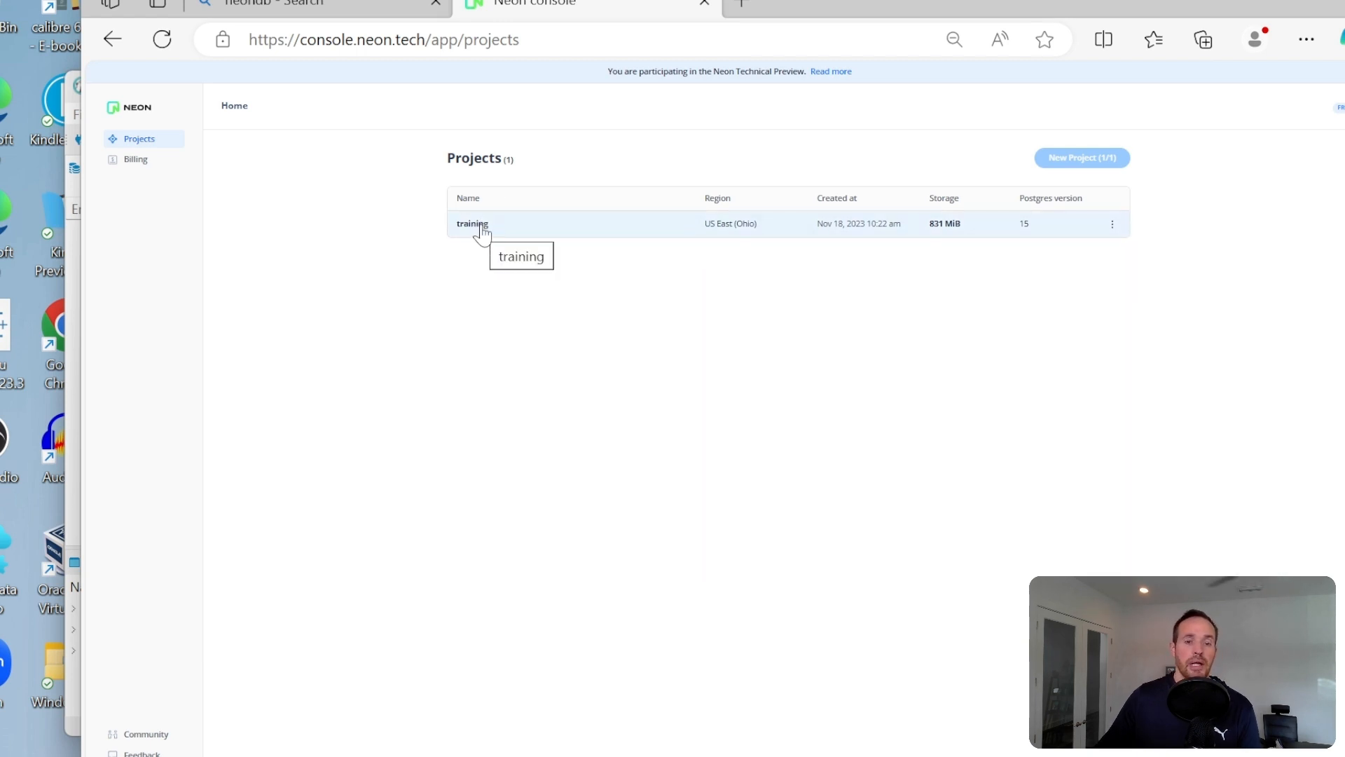
- Open the training project in the Neon console and bring its Connection Details into readable view
left_click(478, 230)
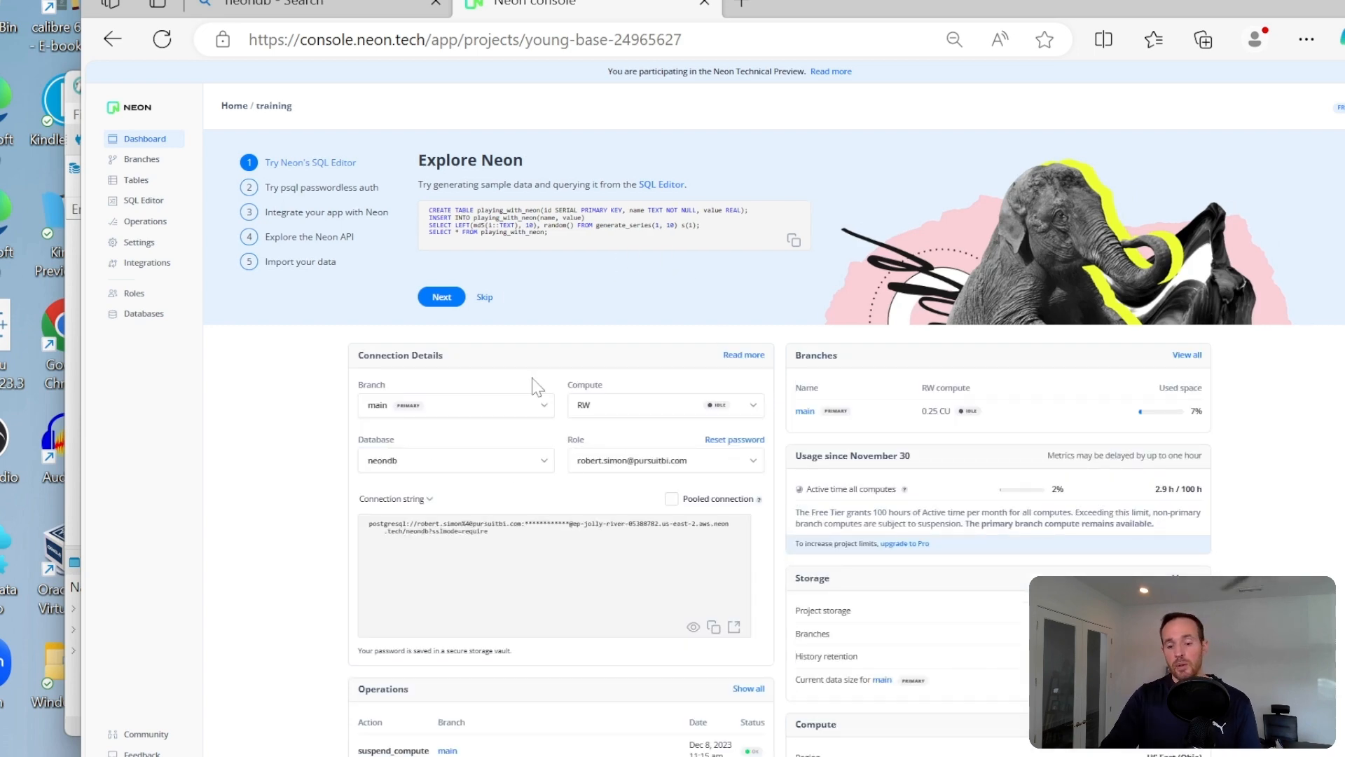
scroll(534, 386, "up", 5)
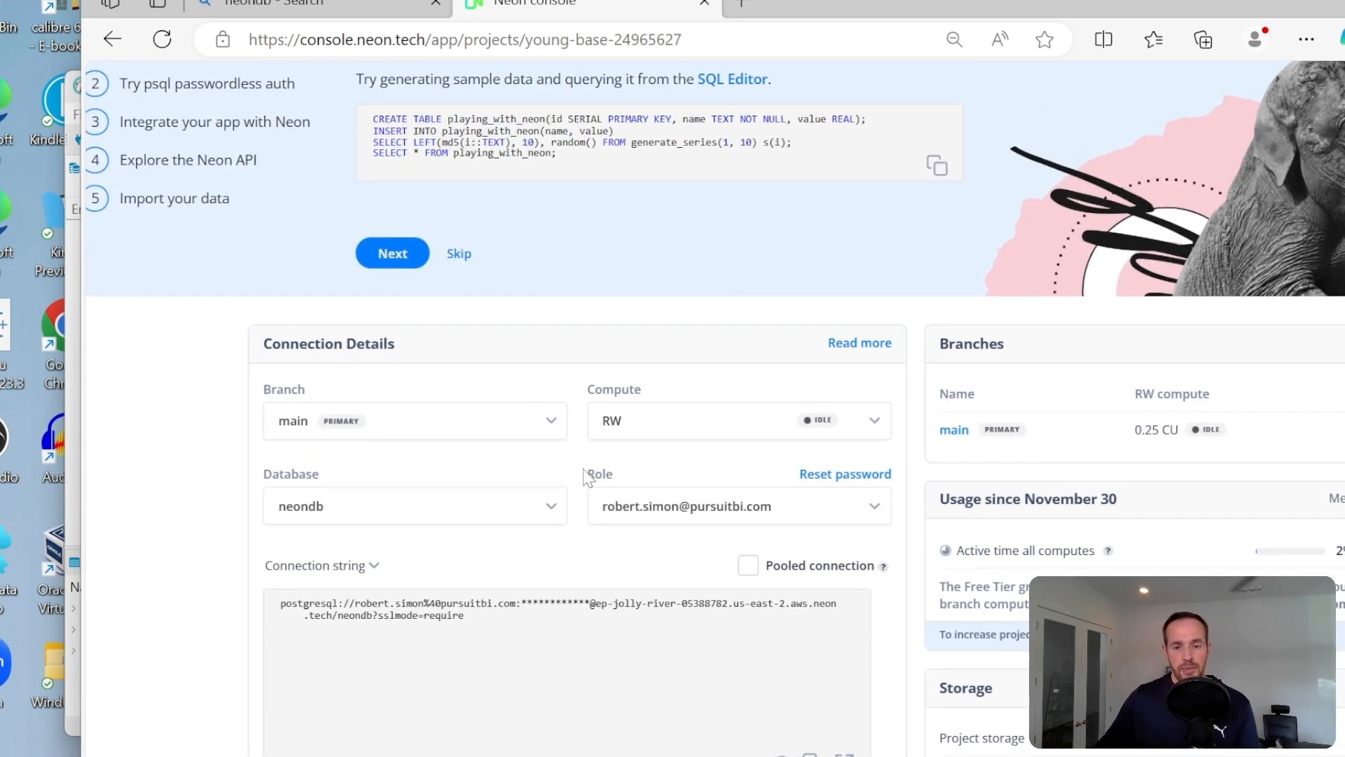
scroll(532, 480, "left", 5)
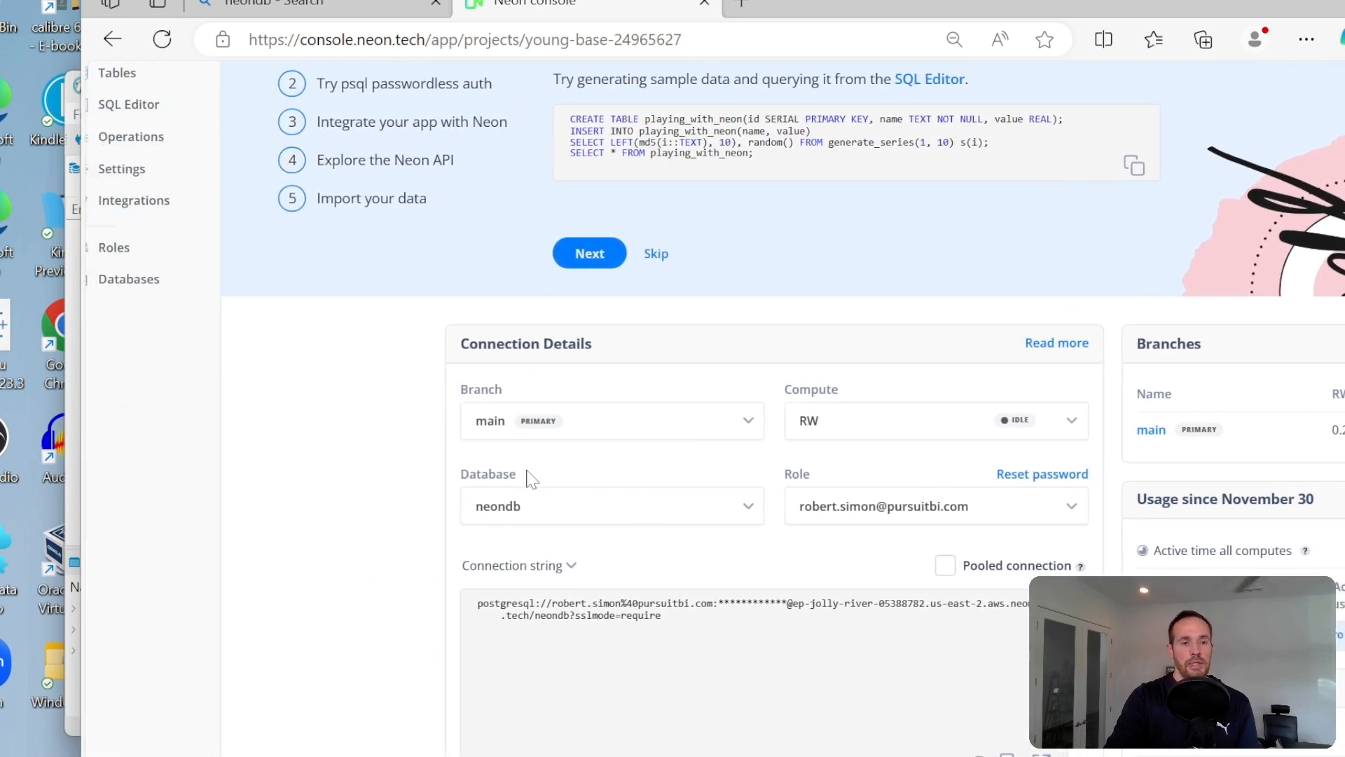
scroll(532, 480, "up", 1)
scroll(531, 479, "up", 2)
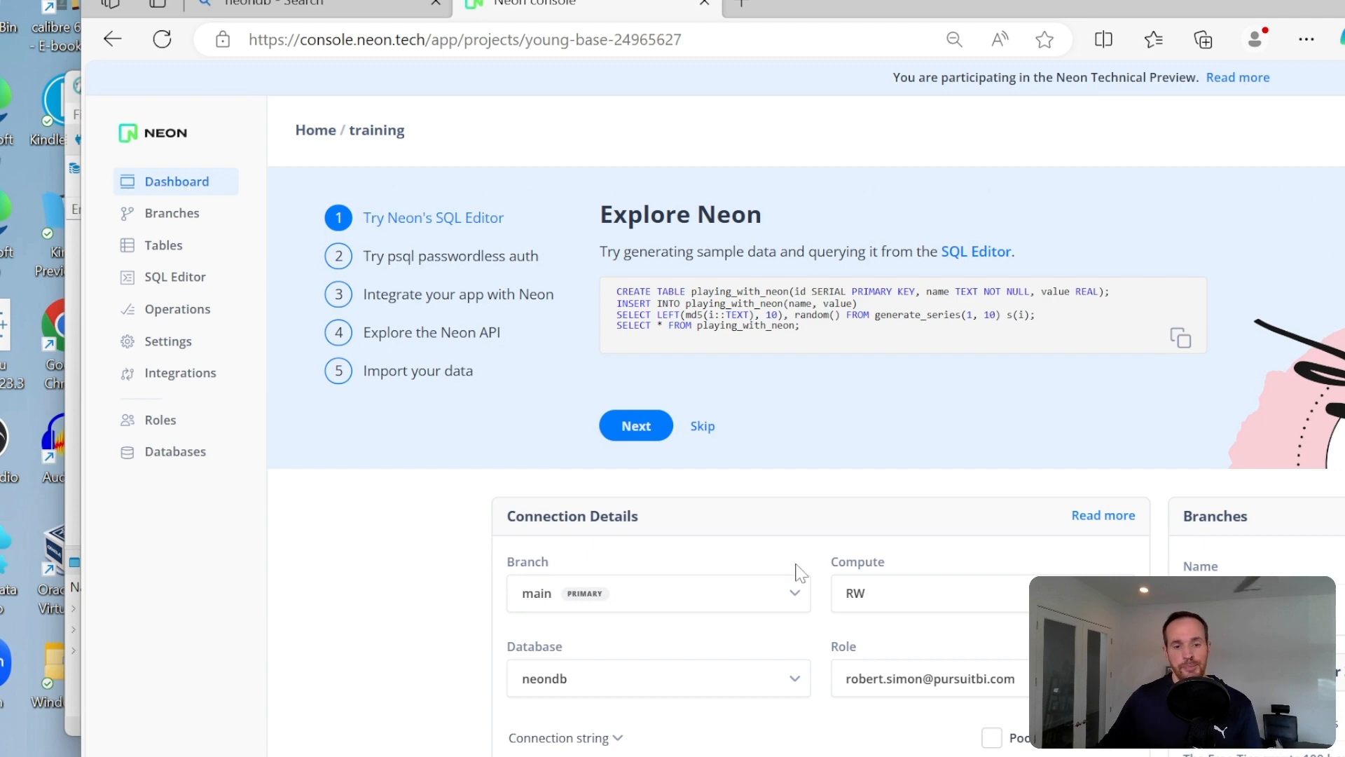
scroll(680, 484, "down", 1)
scroll(675, 461, "down", 3)
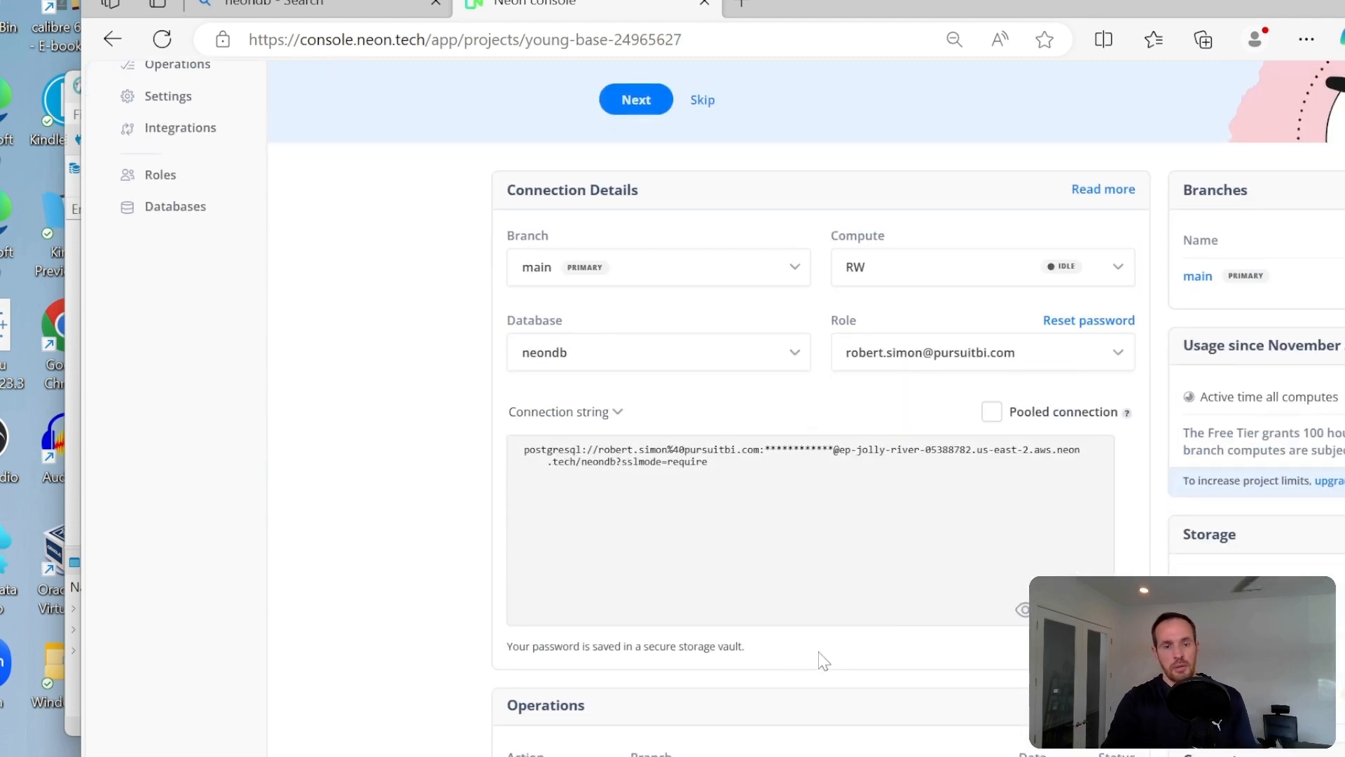
scroll(795, 676, "up", 2)
scroll(799, 683, "up", 1)
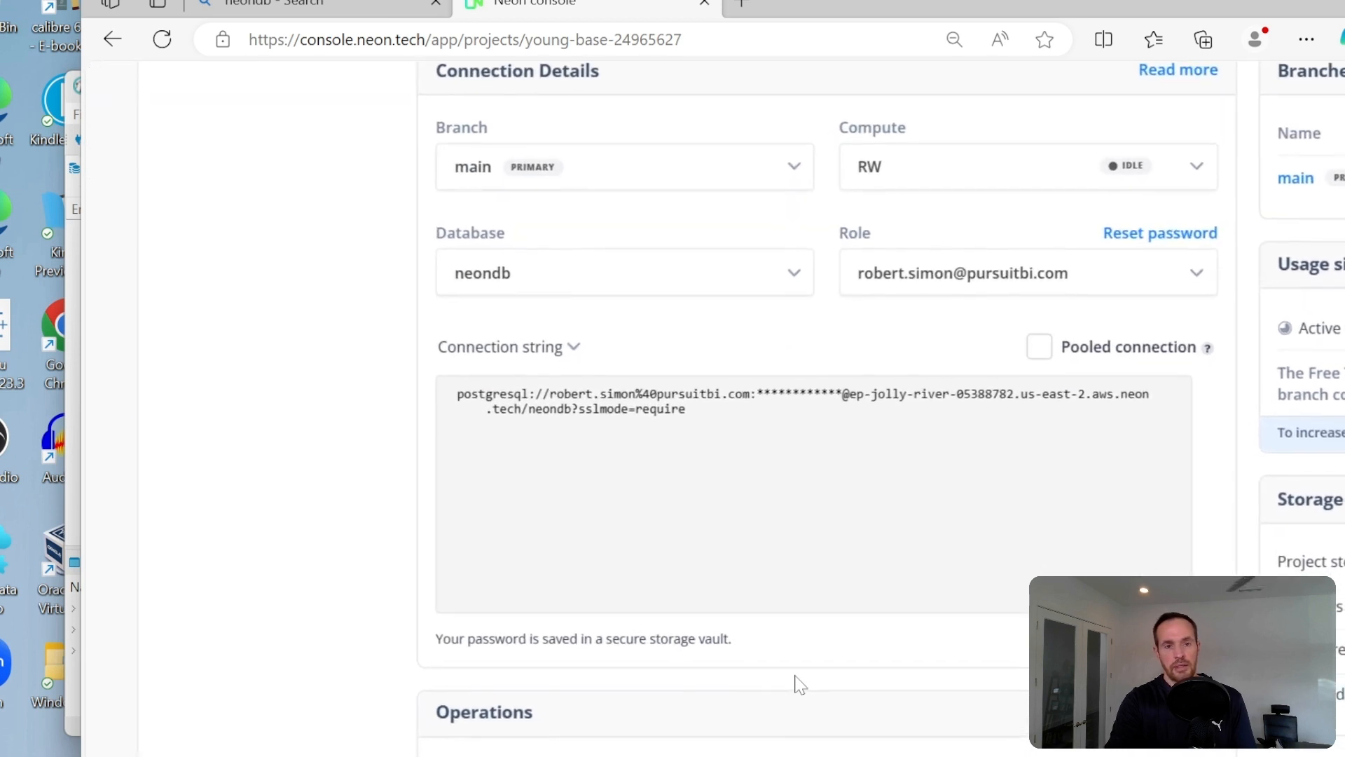
scroll(799, 684, "up", 1)
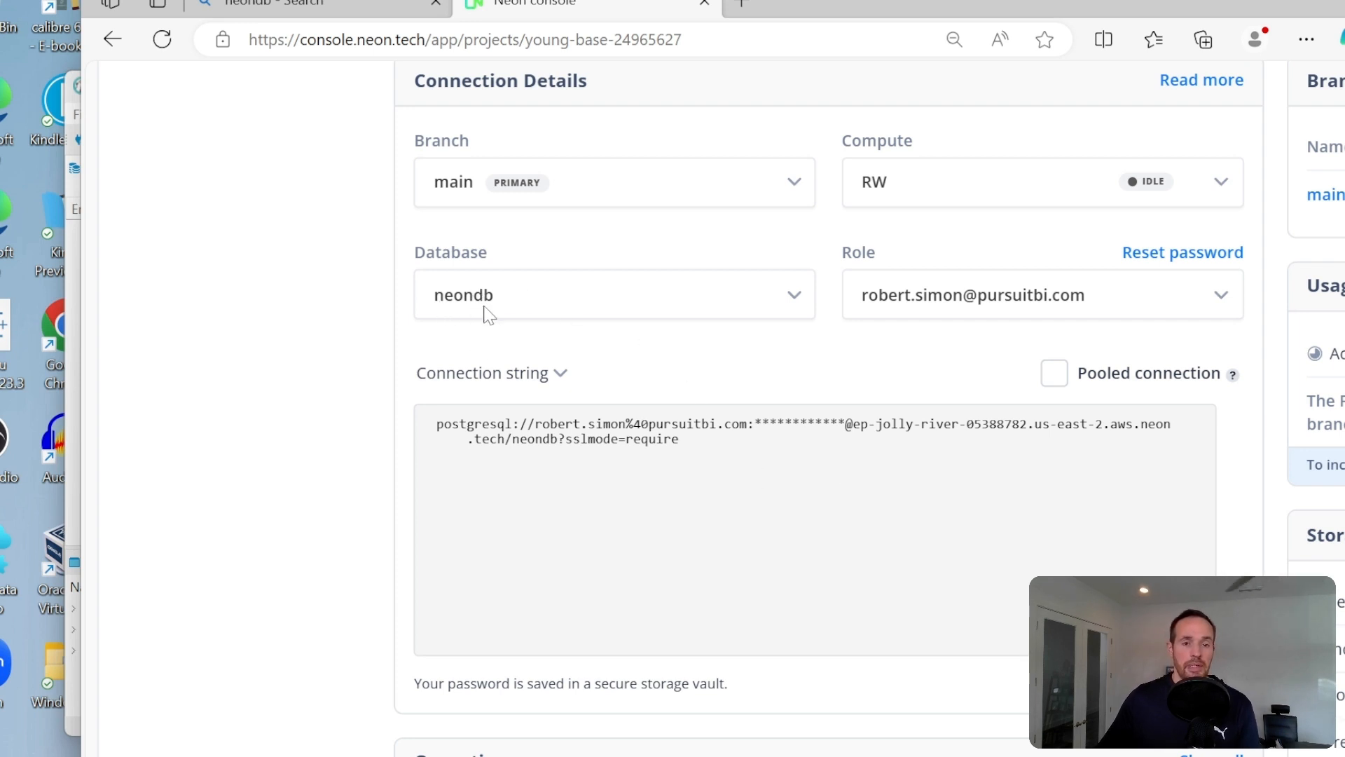
- Choose the neondb database in the Connection Details and show the connection information as Parameters only
left_click(795, 298)
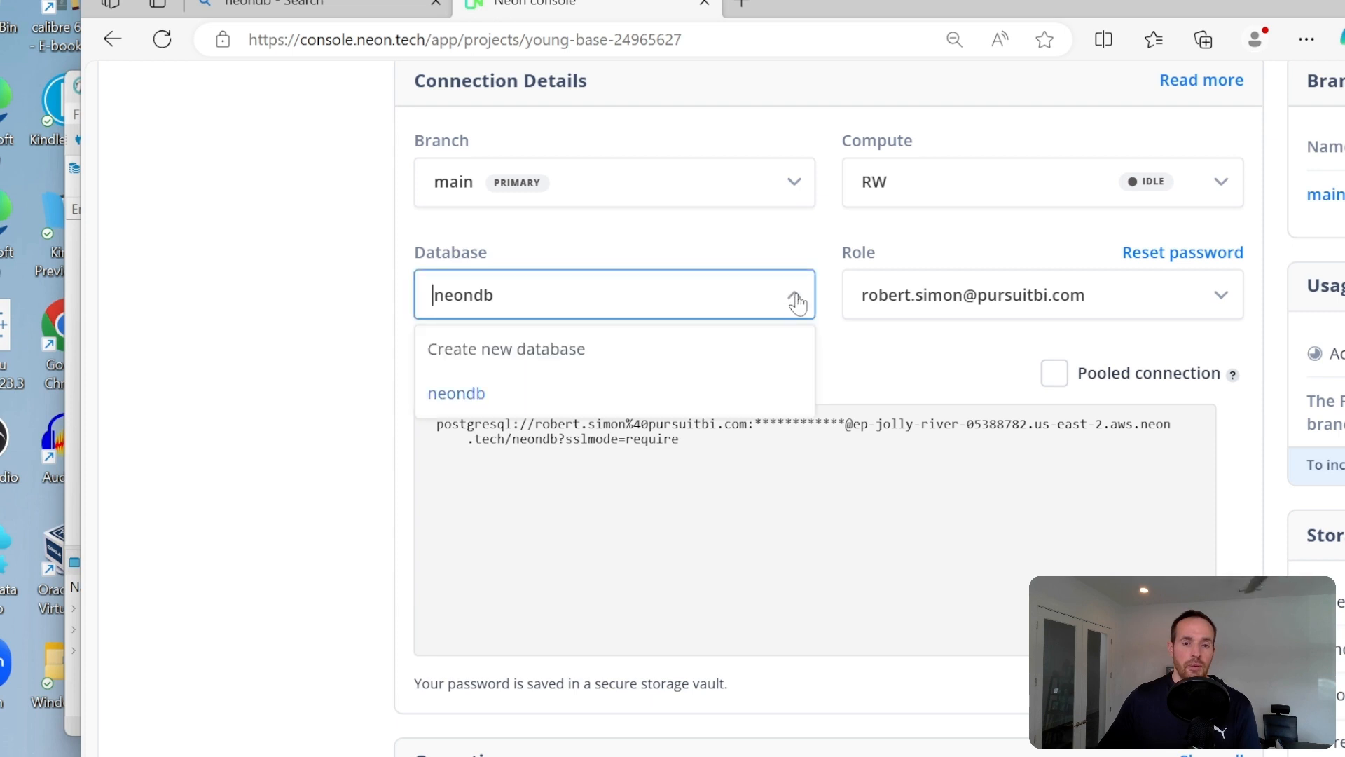
left_click(475, 396)
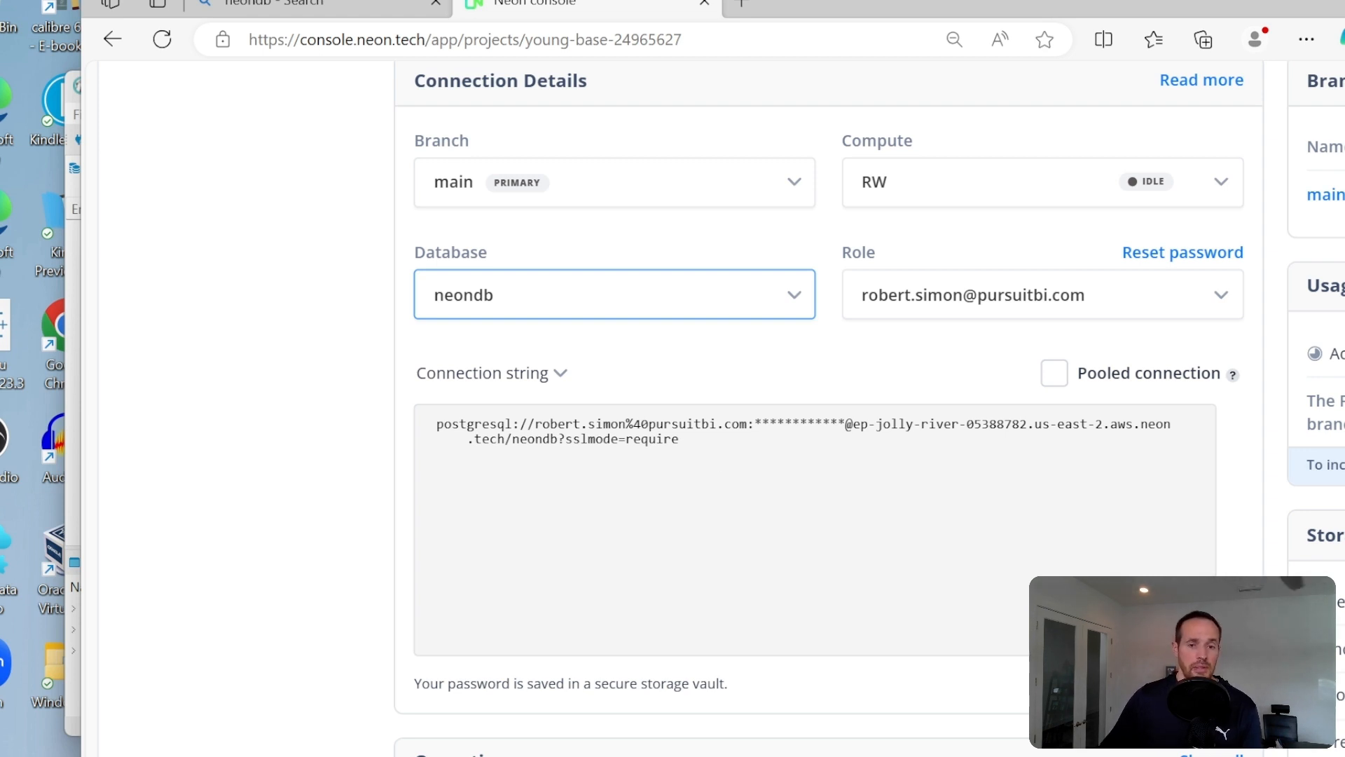
left_click(560, 373)
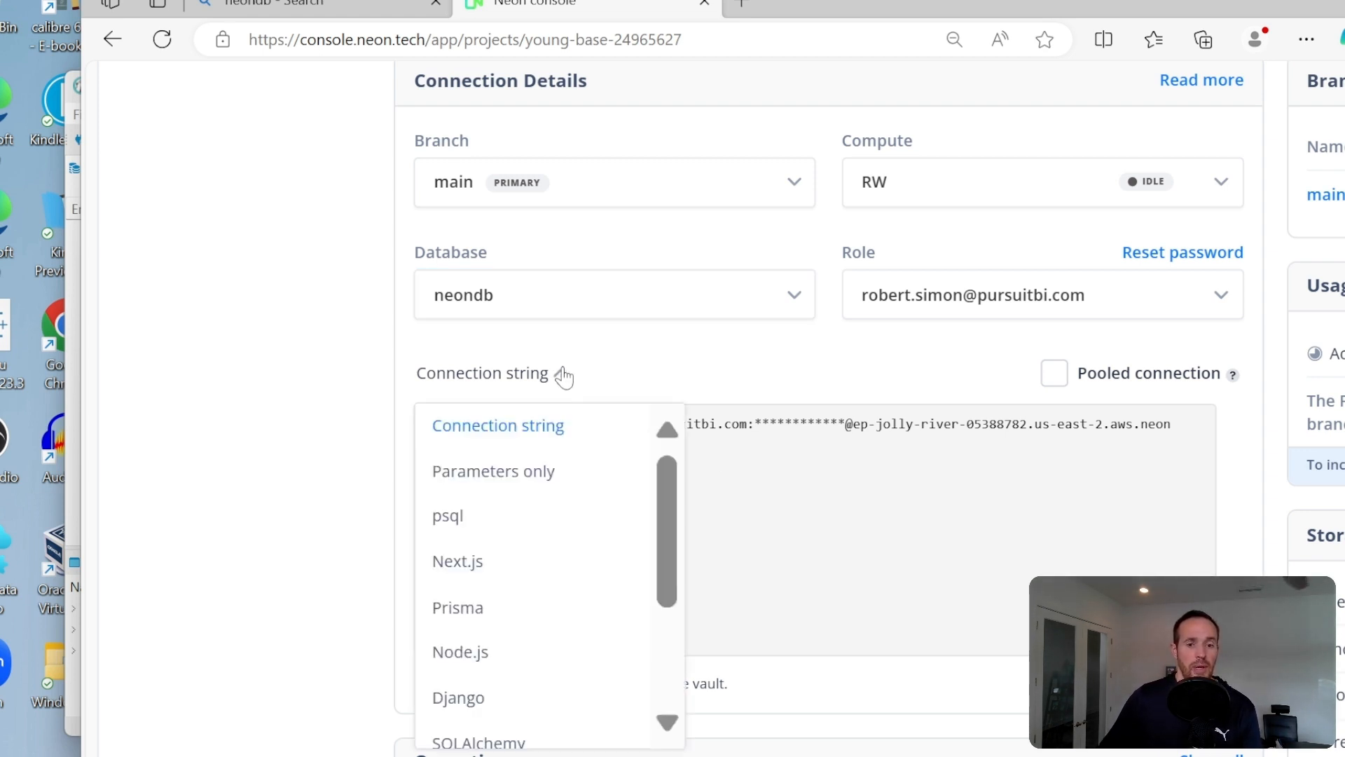
left_click(526, 478)
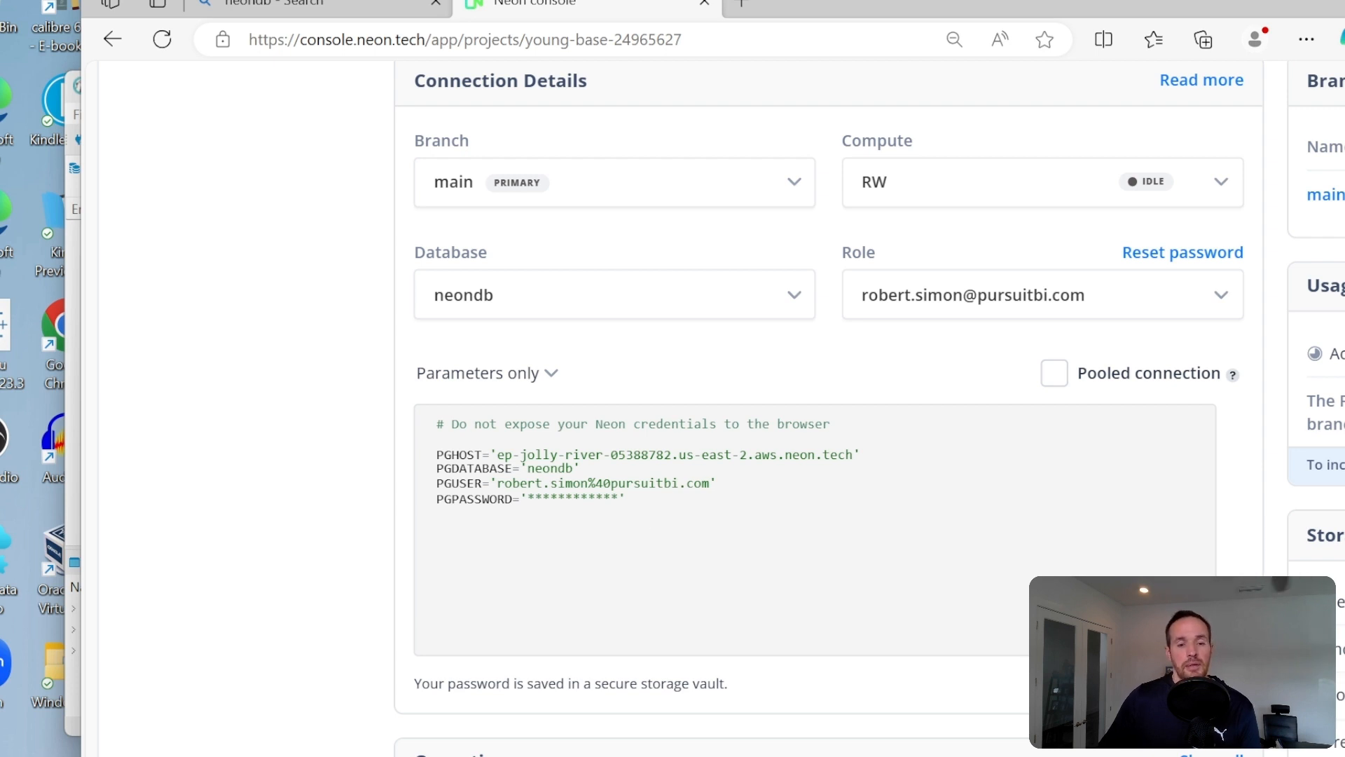
- Copy the PGHOST value from the connection parameters without its surrounding quotes
mouse_move(497, 442)
left_mouse_down()
mouse_move(801, 456)
mouse_move(519, 467)
mouse_move(497, 455)
left_mouse_up()
left_click(803, 458)
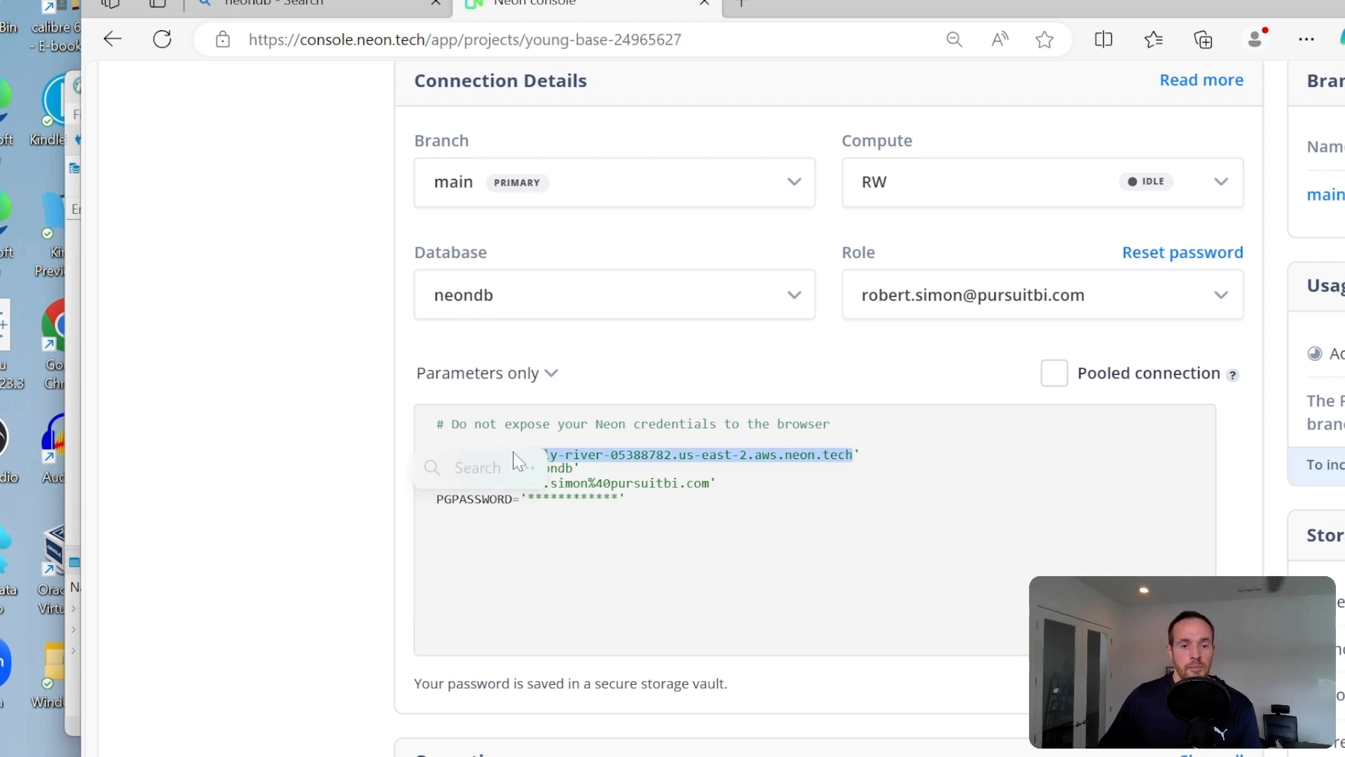
right_click(586, 463)
left_click(561, 470)
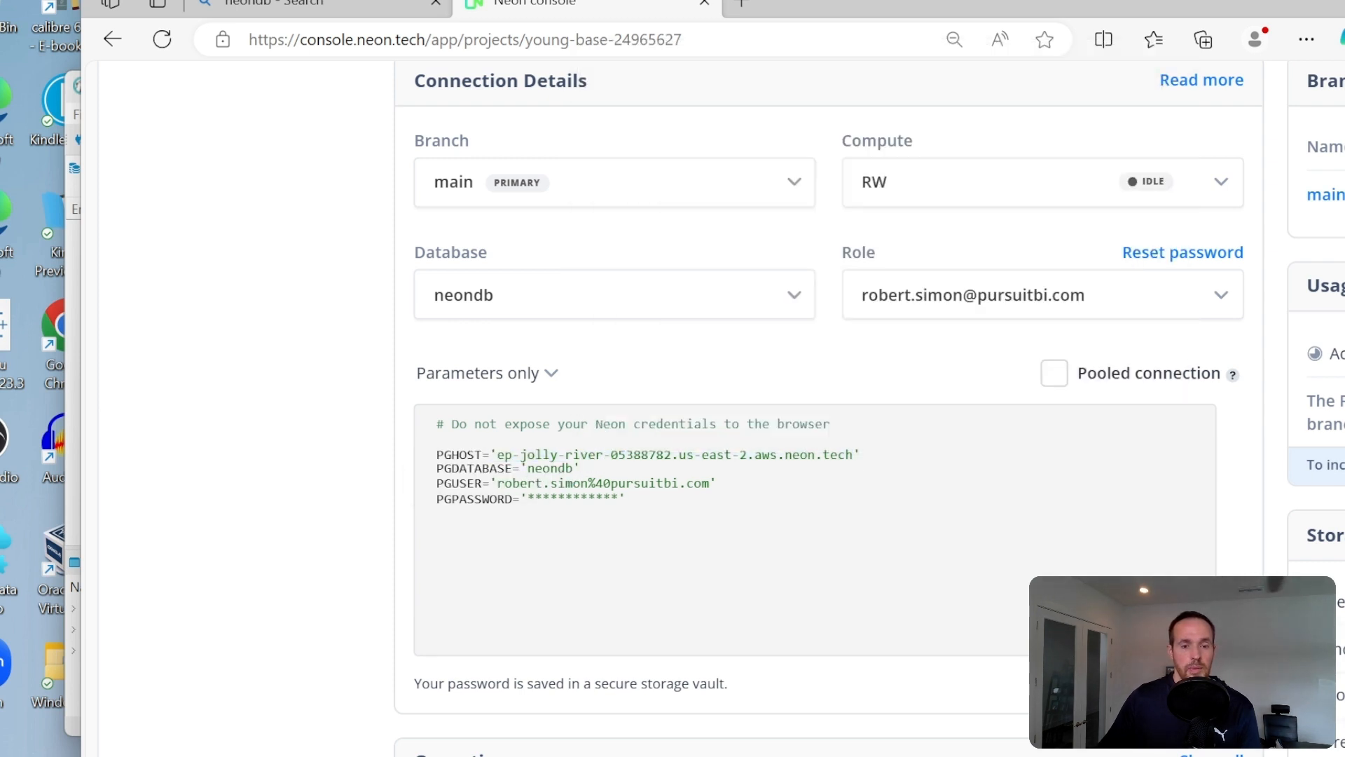
left_click_drag(497, 455, 837, 455)
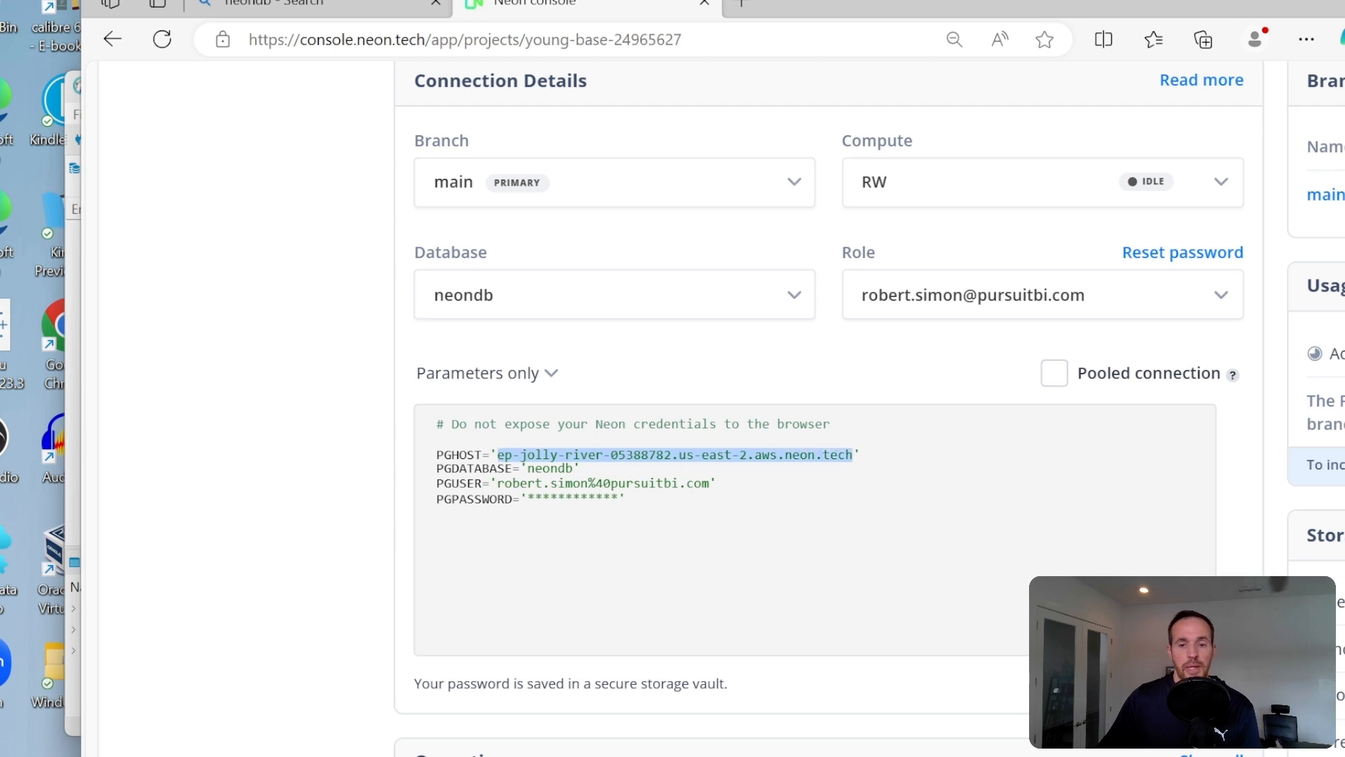
right_click(788, 458)
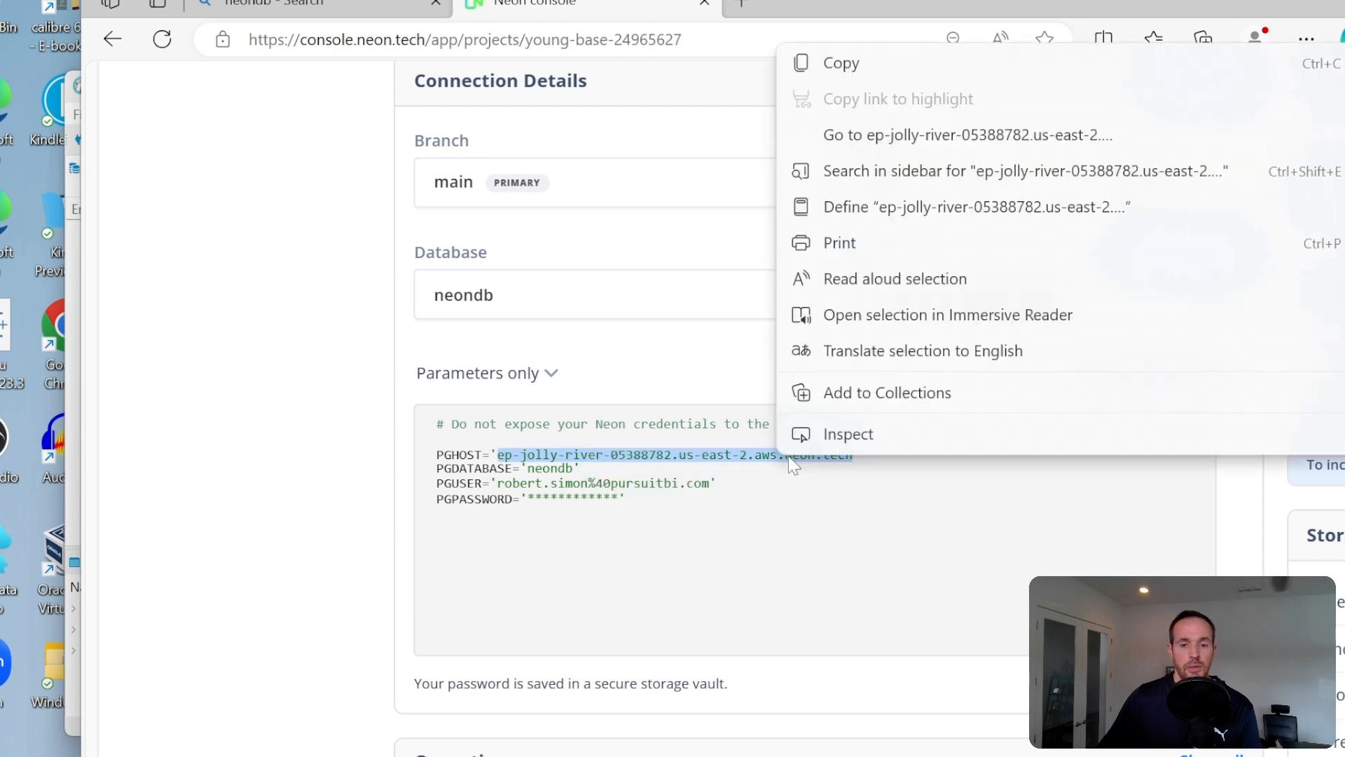
left_click(863, 62)
- Switch to DBeaver's connection settings and replace the host with the copied ep-jolly-river-05388782.us-east-2.aws.neon.tech
left_click_drag(842, 7, 793, 421)
left_click(606, 48)
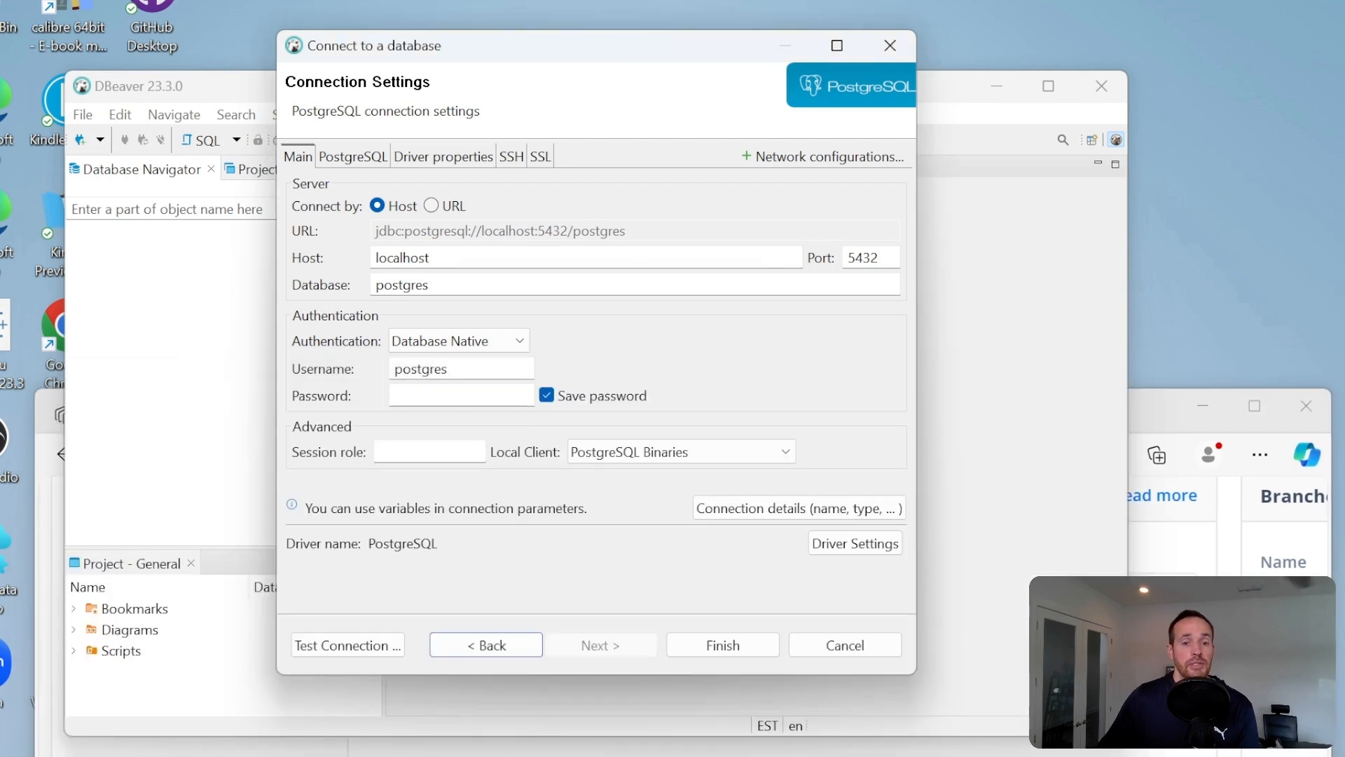
left_click_drag(436, 258, 374, 258)
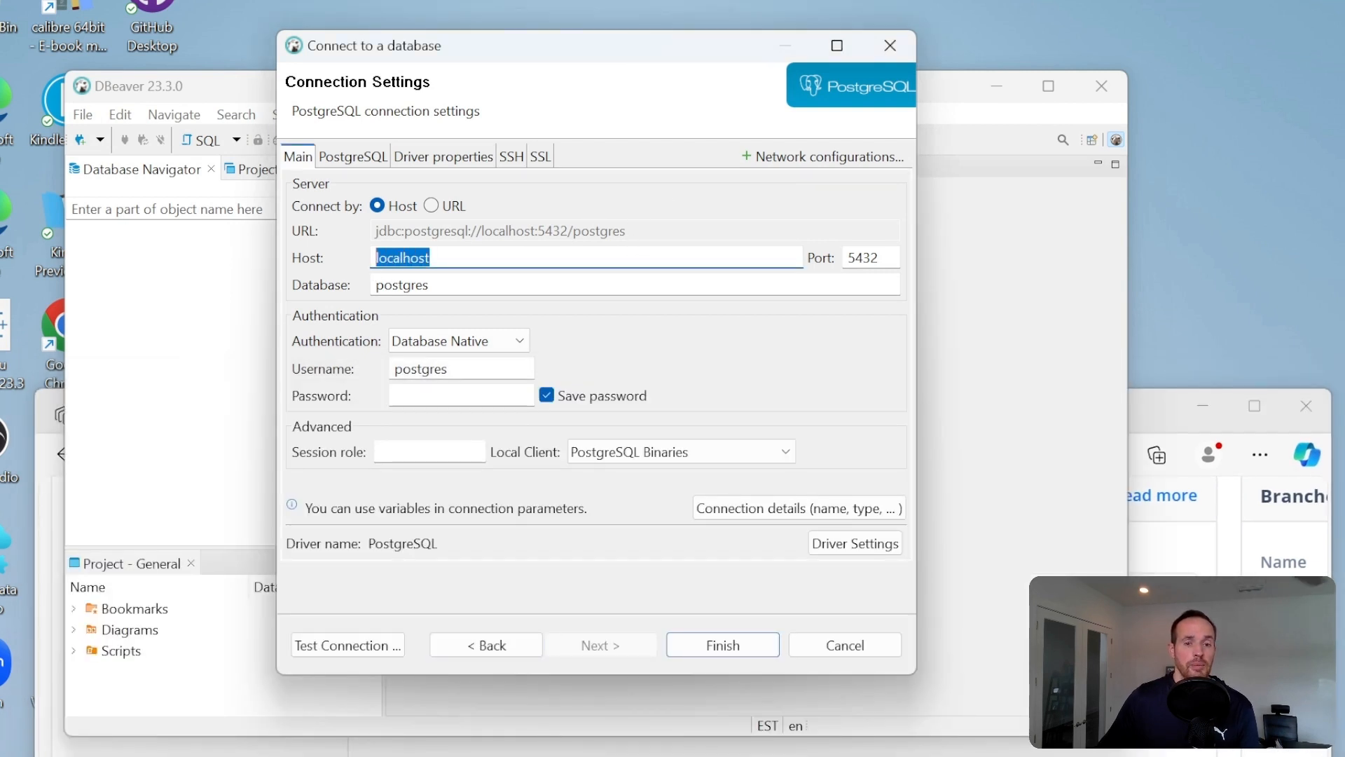
right_click(394, 258)
left_click(196, 366)
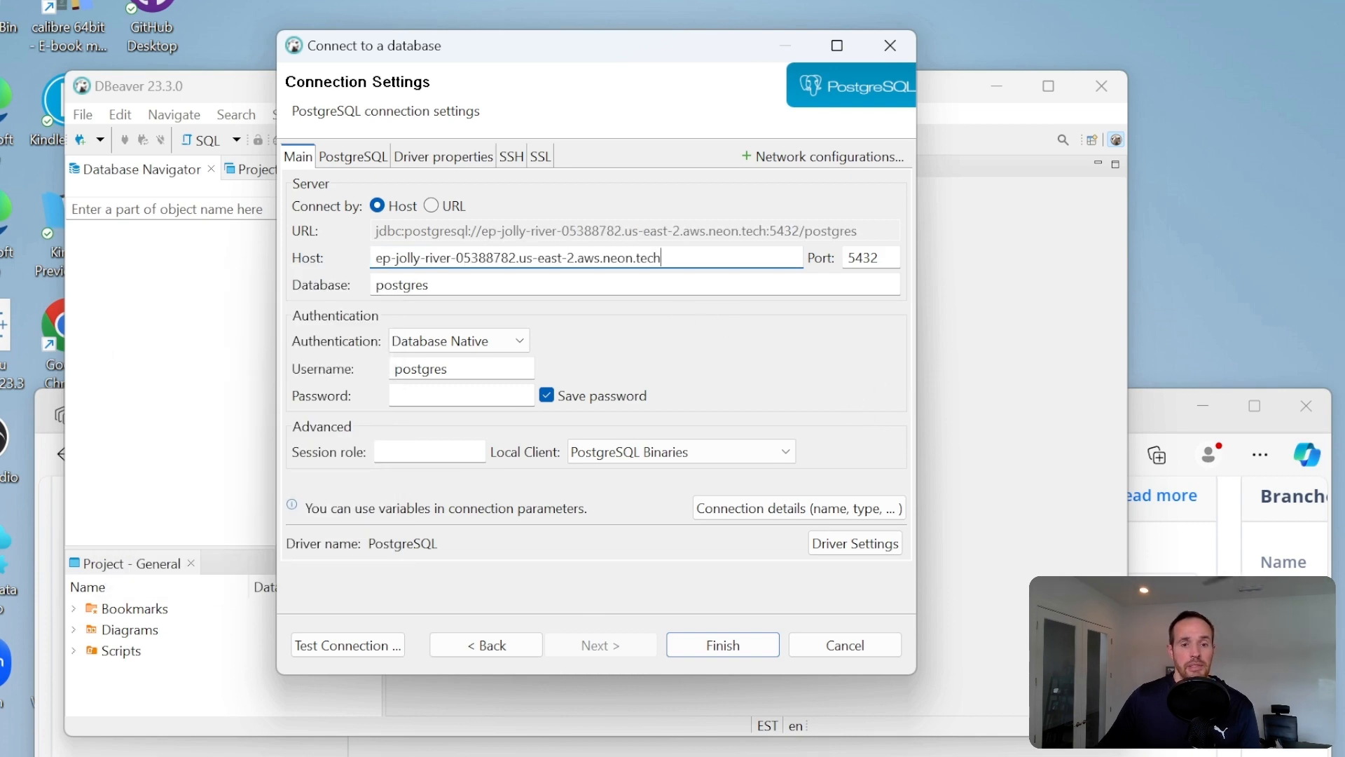
- Check the database name in the Neon console and set the DBeaver connection's database to neondb
left_click_drag(1149, 420, 1155, 75)
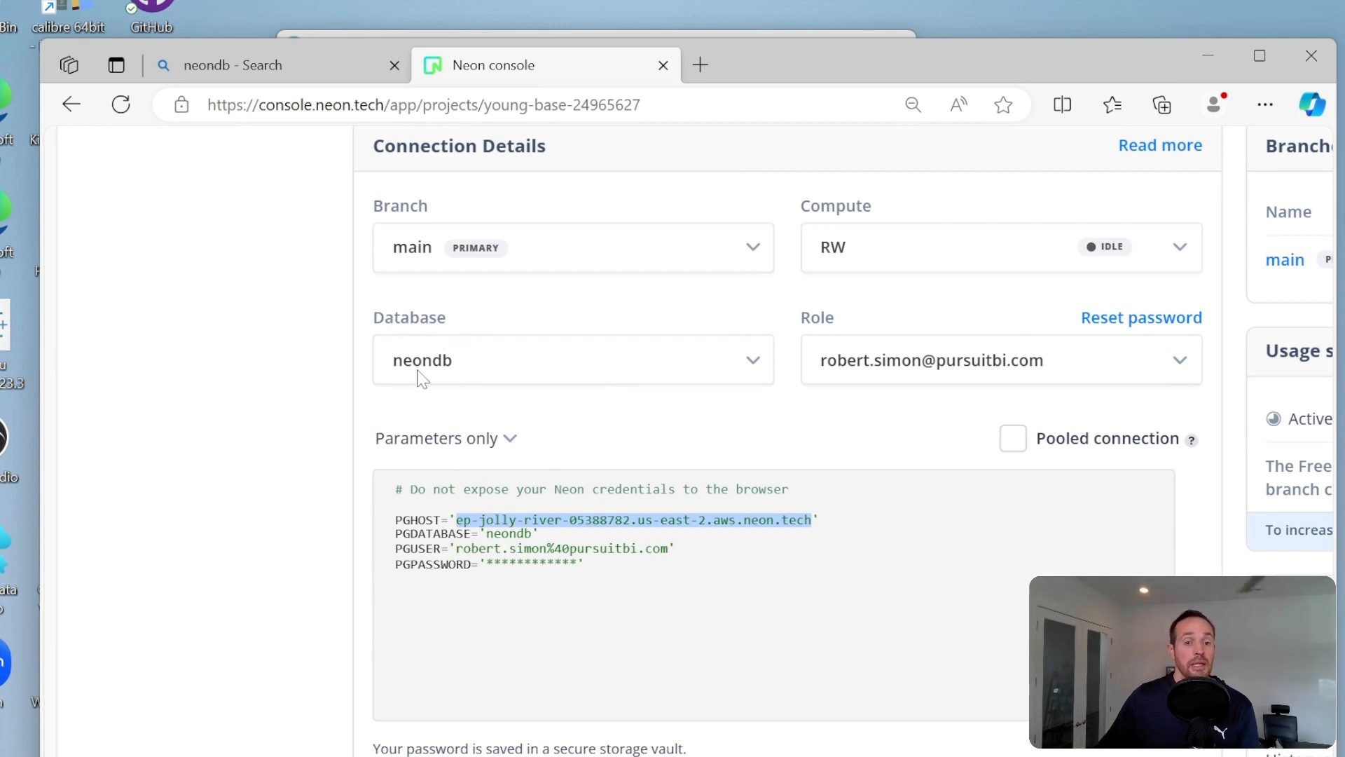
left_click_drag(848, 53, 797, 470)
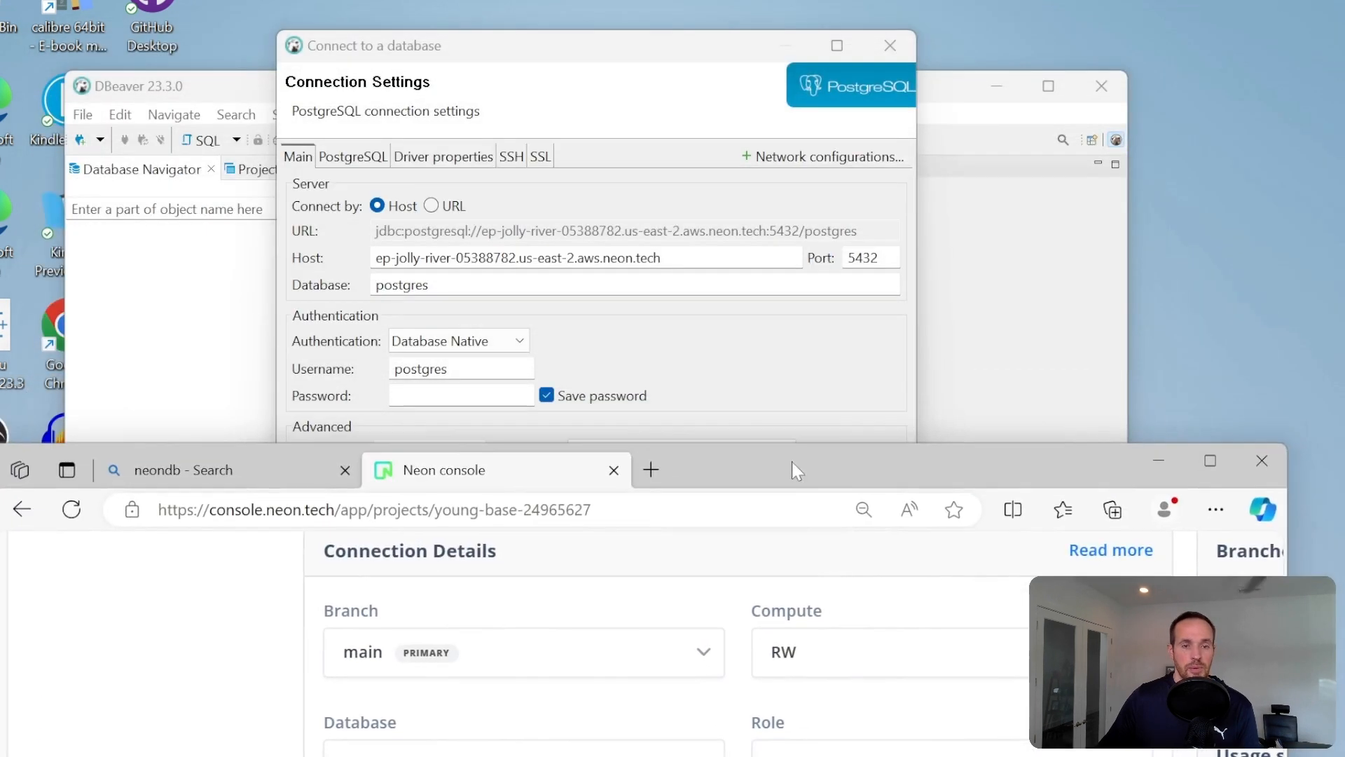
left_click(478, 295)
double_click(478, 291)
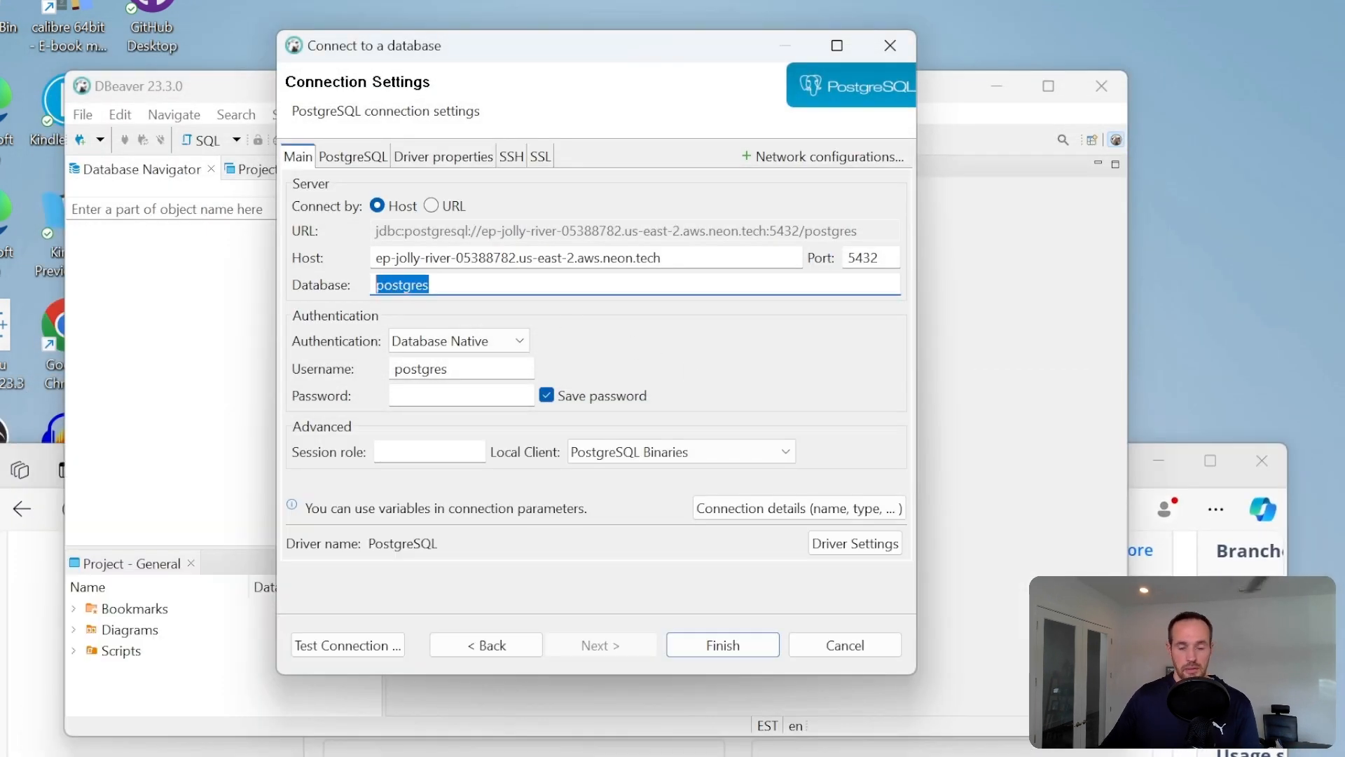
type("neondb")
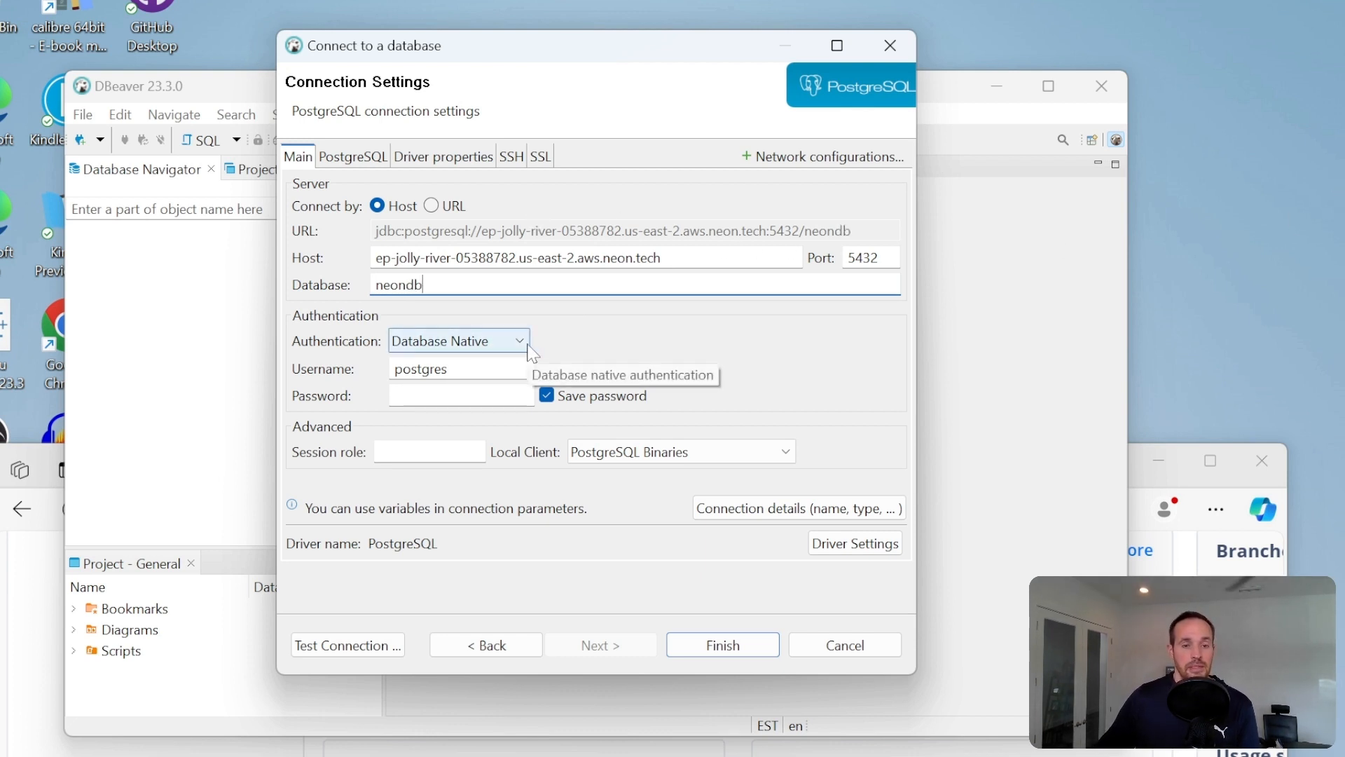
- Return to the Neon console and copy the PGUSER value without its surrounding quotes
left_click(1137, 489)
left_click_drag(1018, 463, 1040, 28)
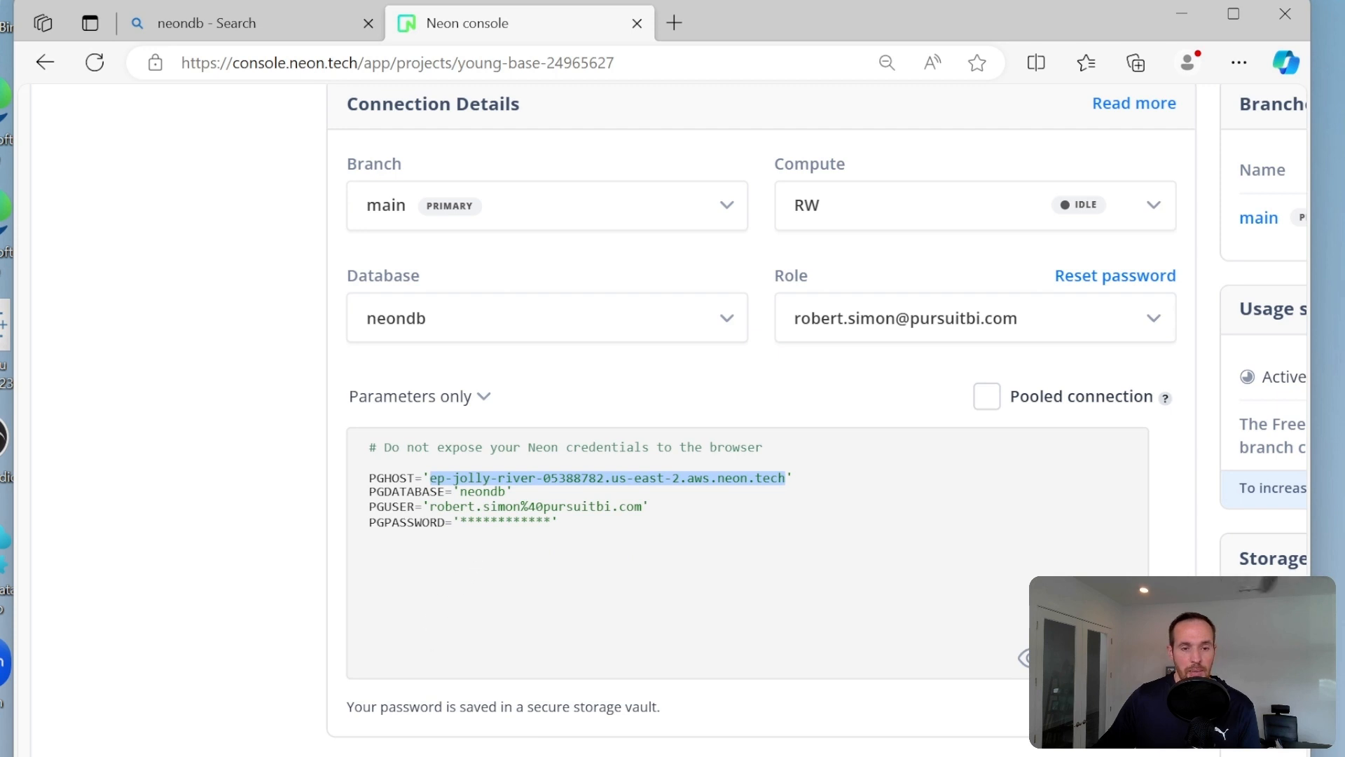
left_click_drag(423, 506, 566, 507)
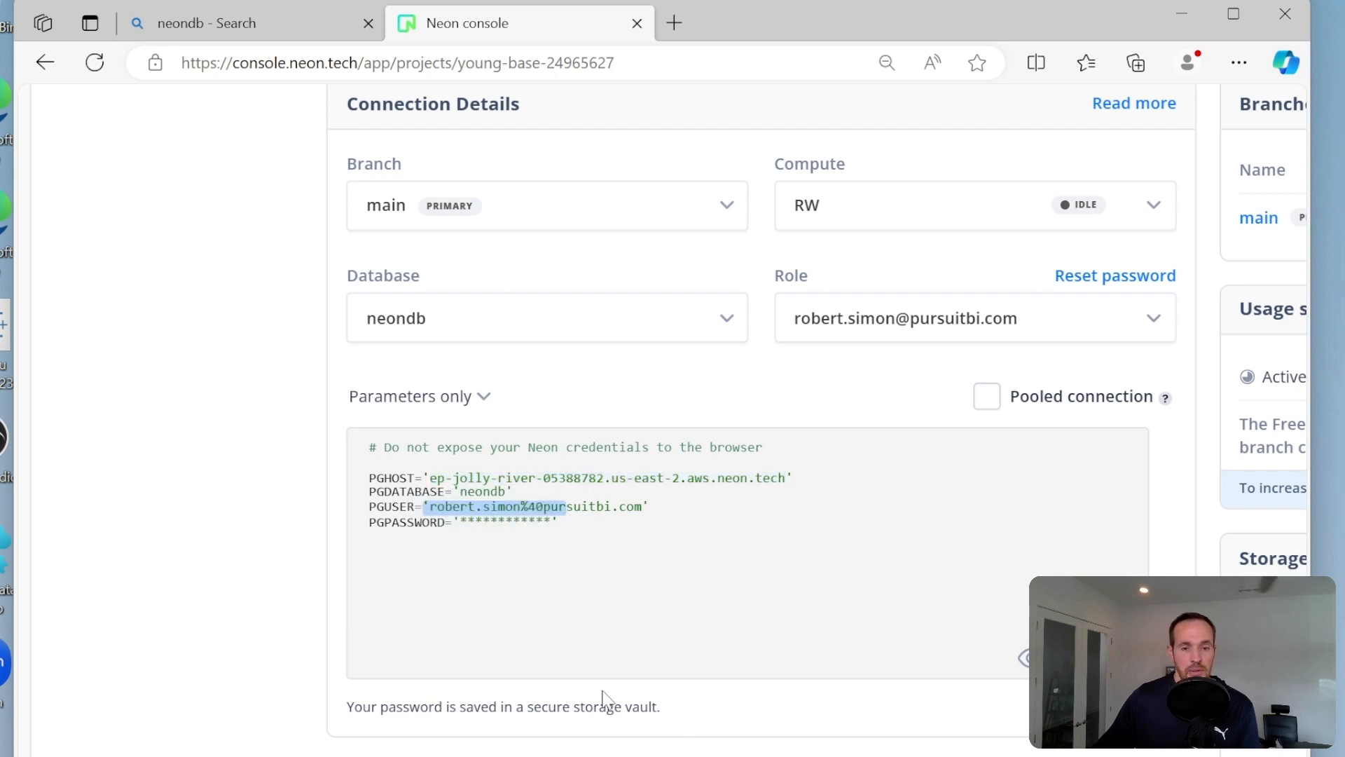
left_click(546, 511)
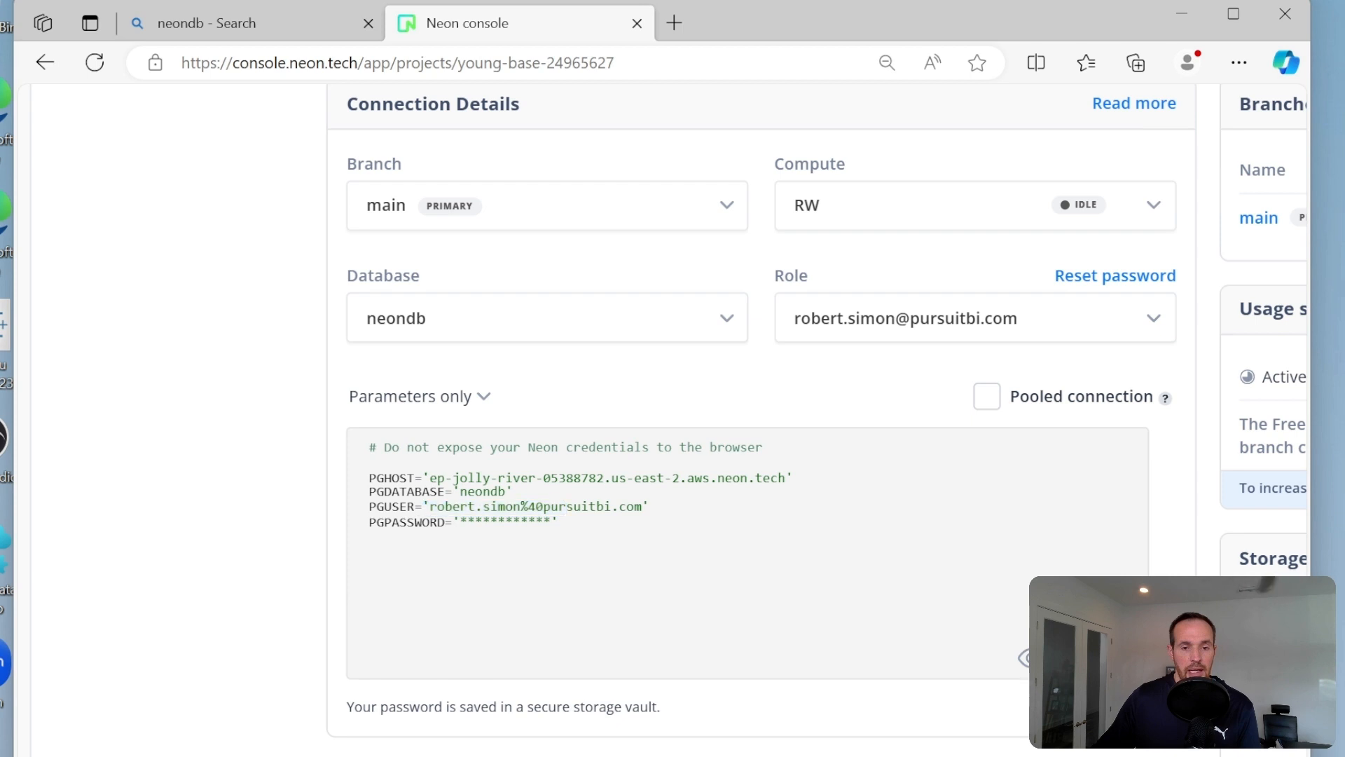
left_click_drag(567, 508, 634, 510)
double_click(646, 508)
left_click(645, 510)
left_click_drag(642, 509, 452, 509)
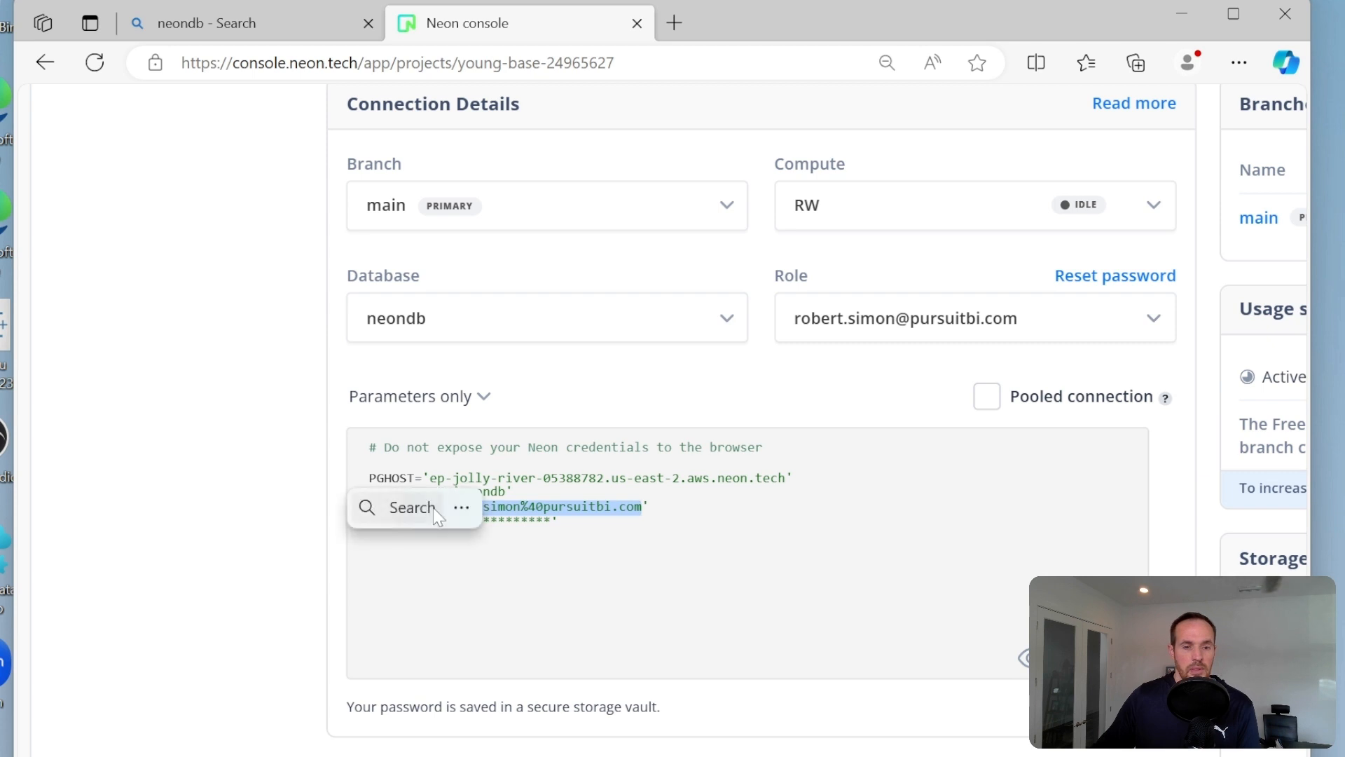
right_click(552, 507)
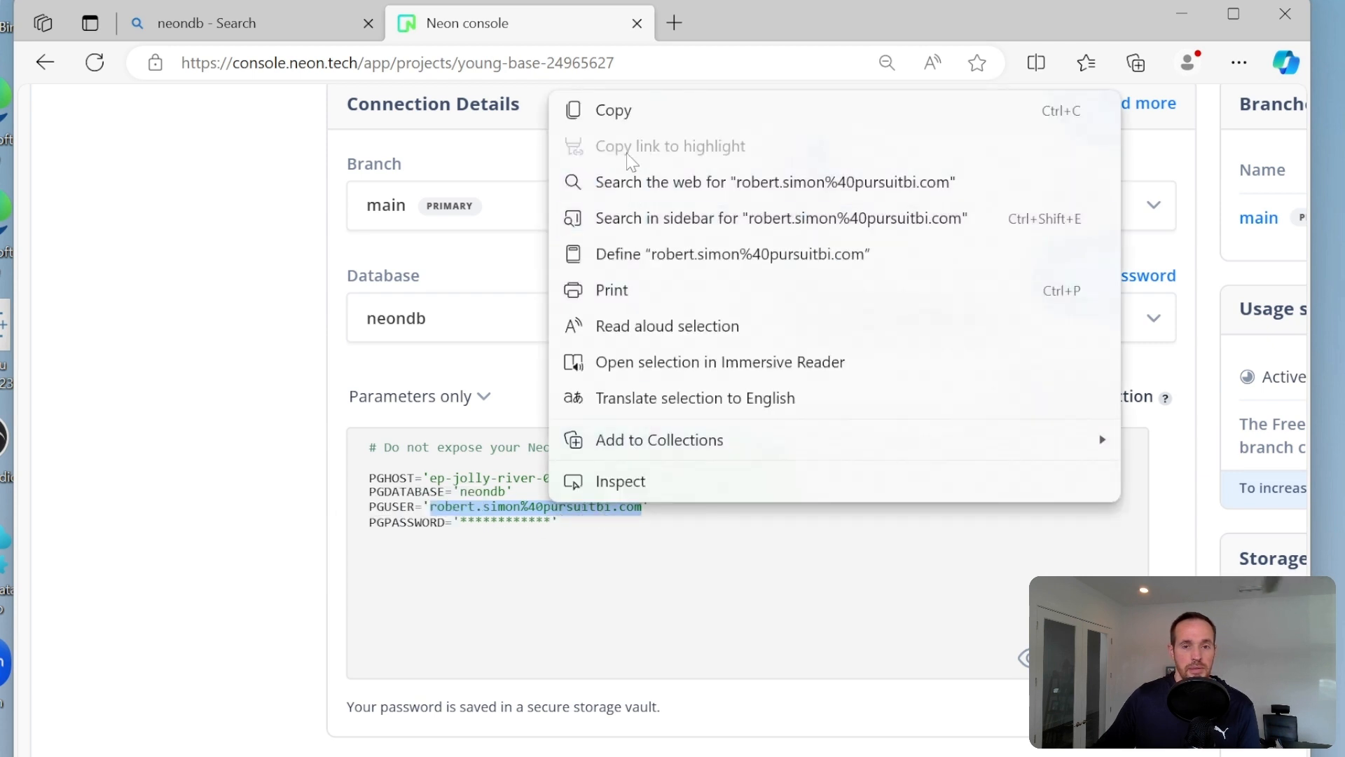
left_click(628, 112)
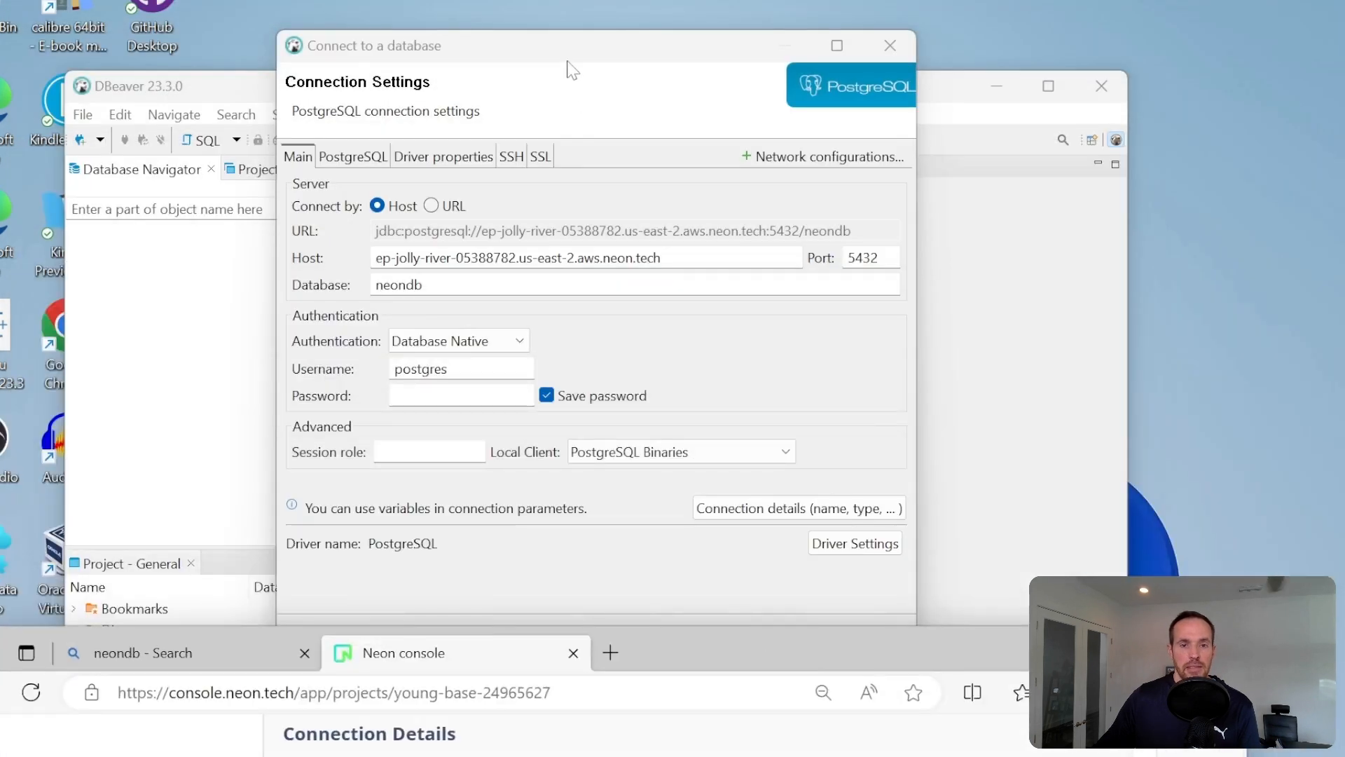
- Replace the username in DBeaver's connection settings with the copied Neon user name
left_click_drag(457, 369, 394, 369)
right_click(414, 369)
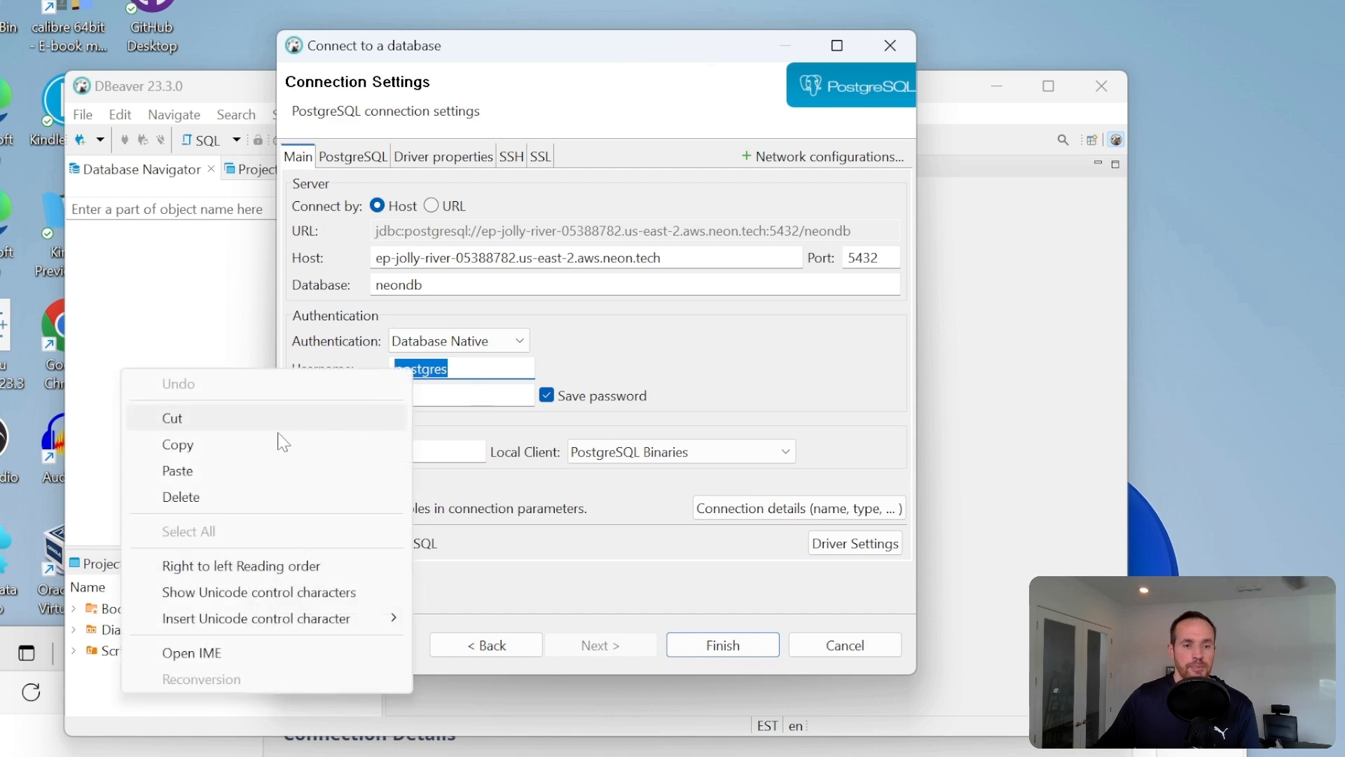
left_click(253, 468)
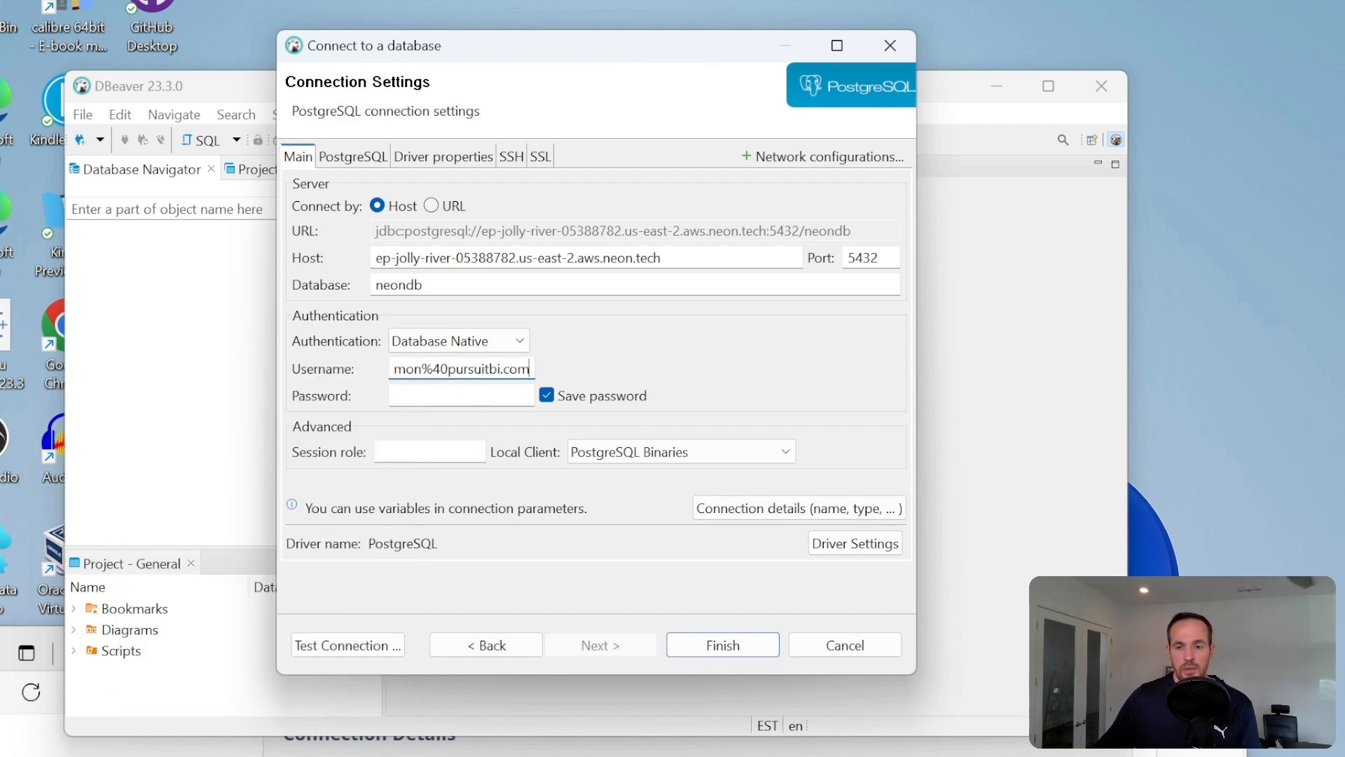
- Reveal the database password in the Neon console, copy it without its quotes and return to DBeaver's connection settings
left_click_drag(993, 653, 1029, 47)
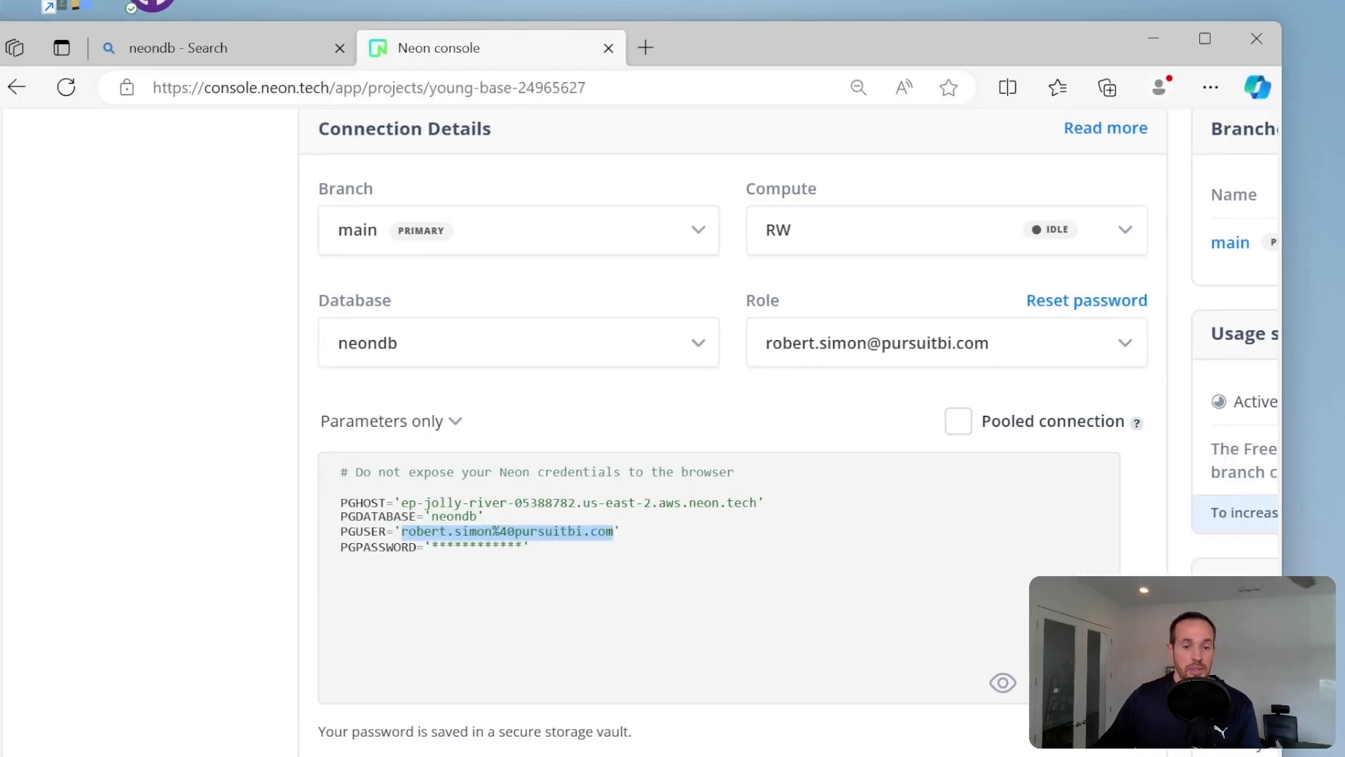
left_click(1002, 684)
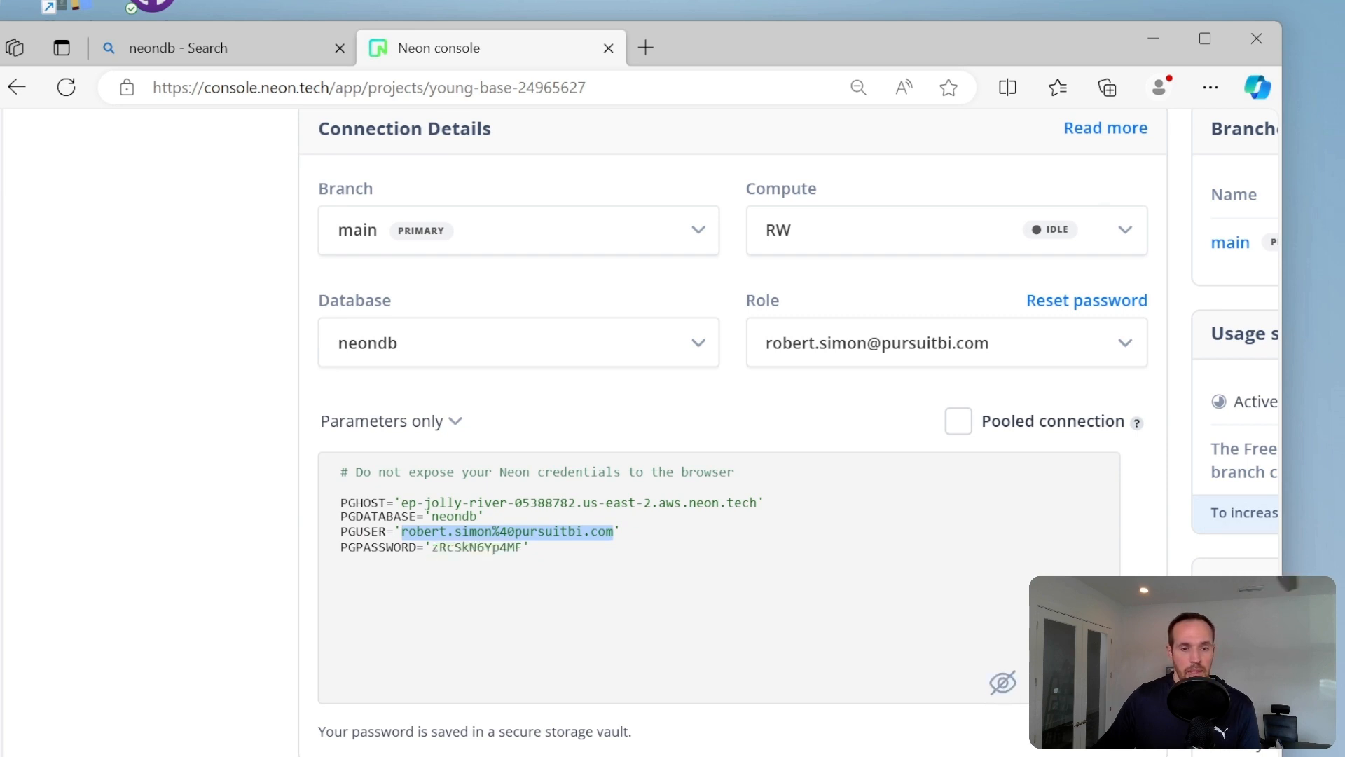
left_click_drag(431, 548, 513, 549)
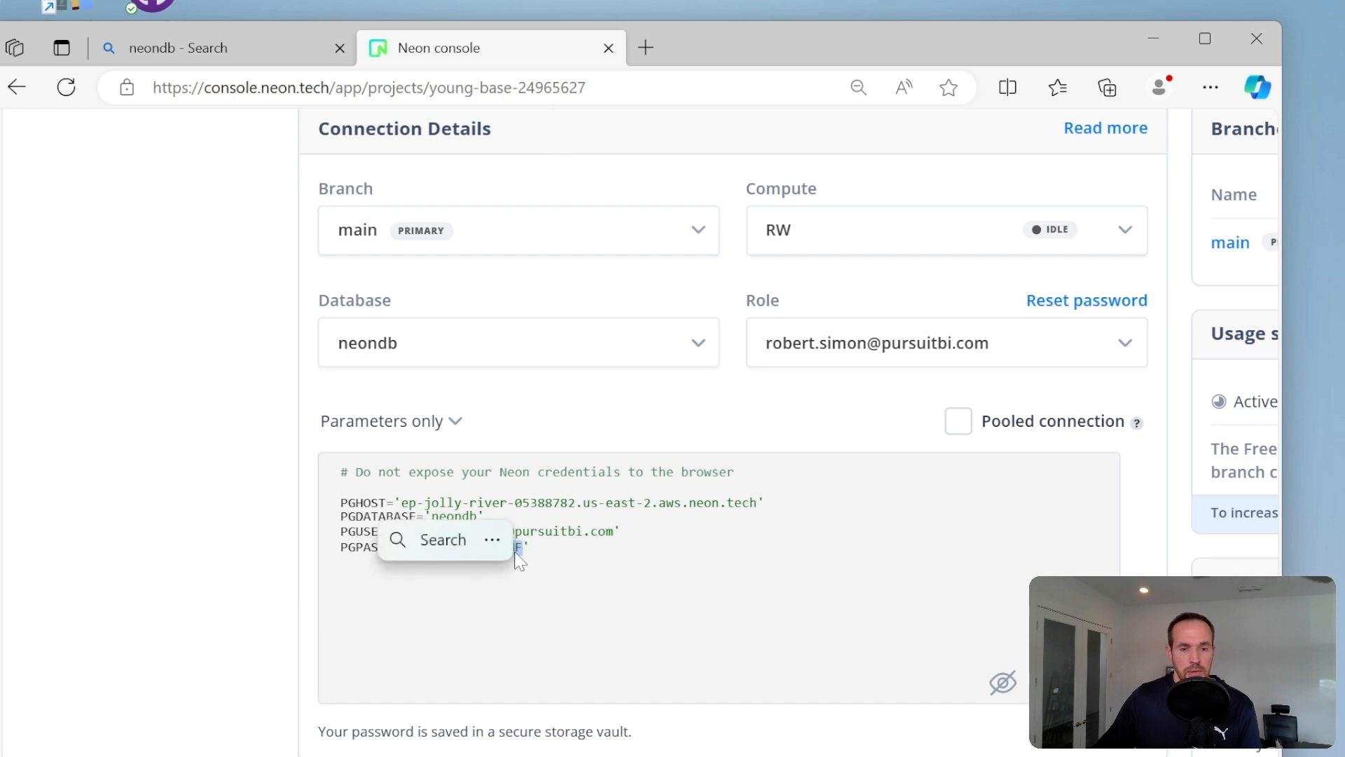
right_click(518, 554)
left_click(608, 158)
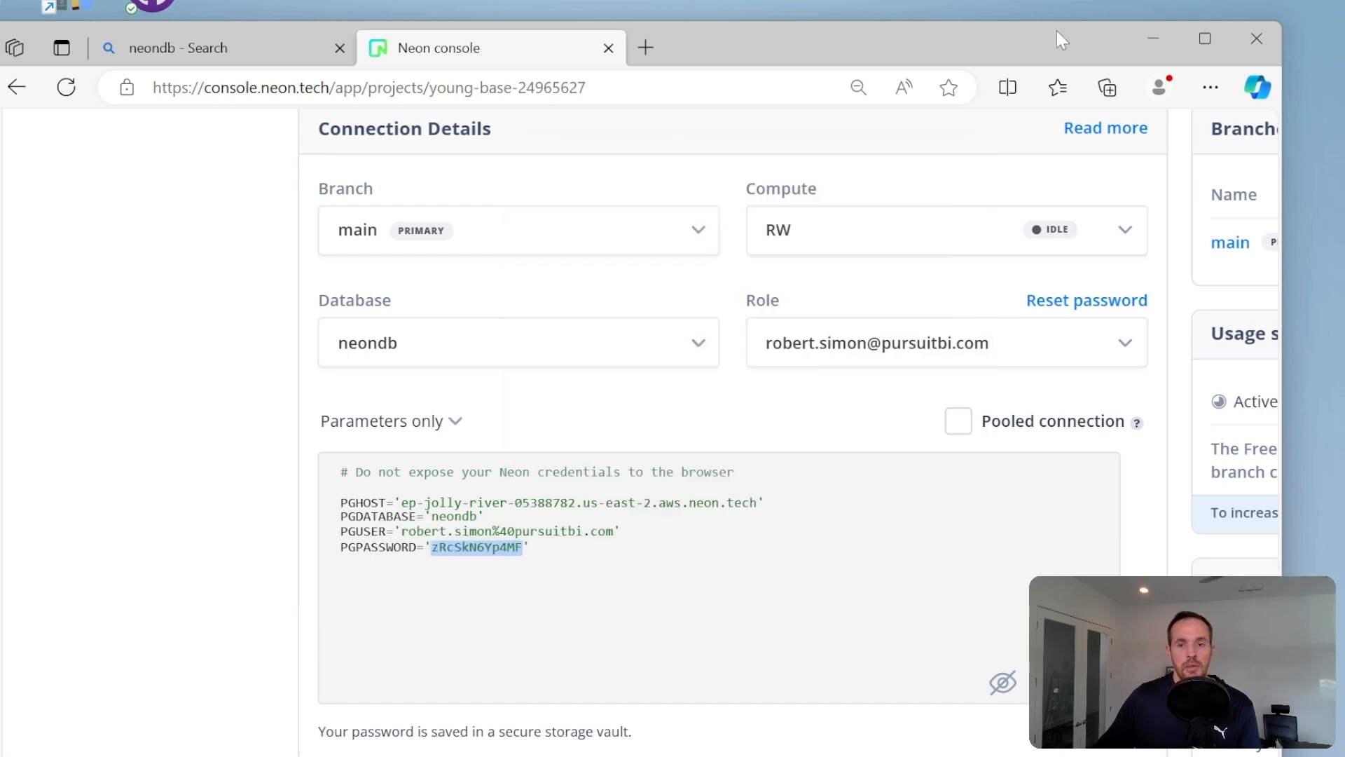
left_click(1138, 37)
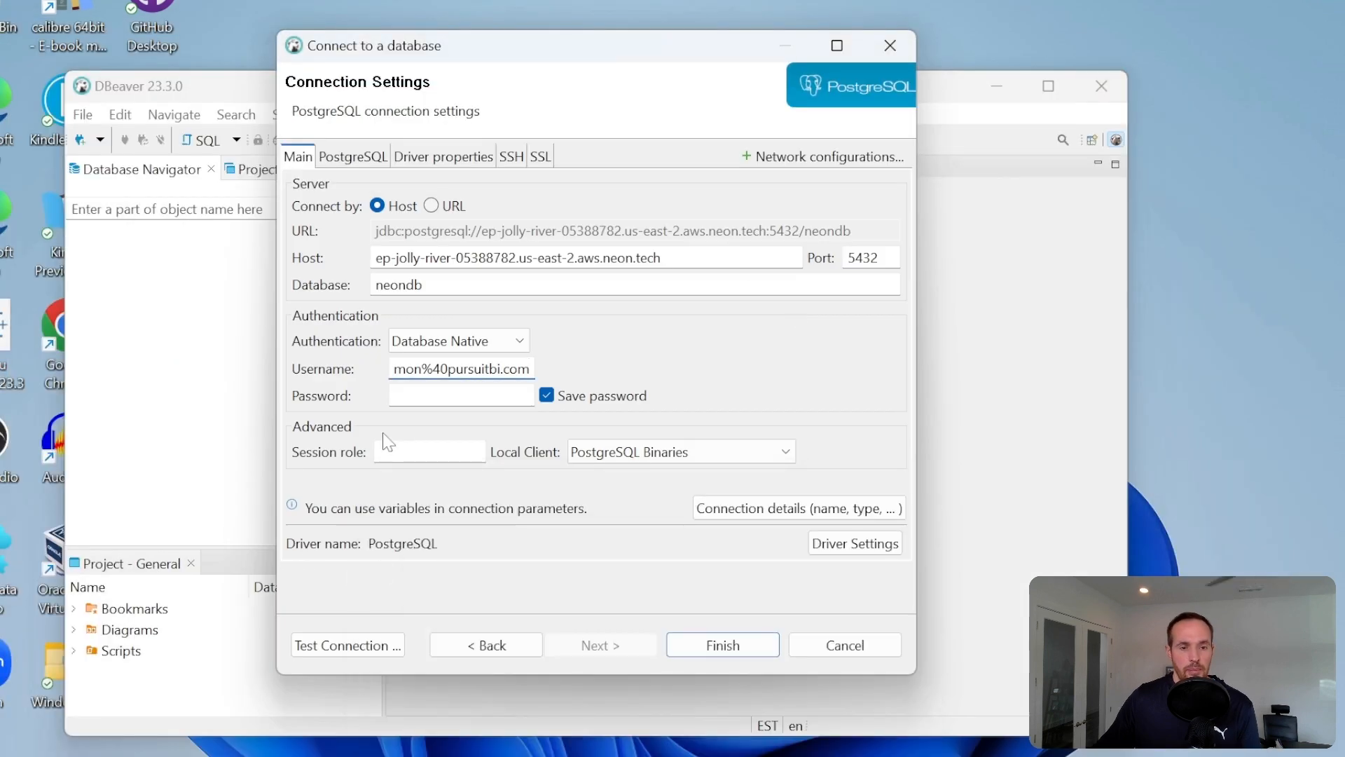
- Paste the copied database password into the PostgreSQL connection settings and test the connection
right_click(442, 397)
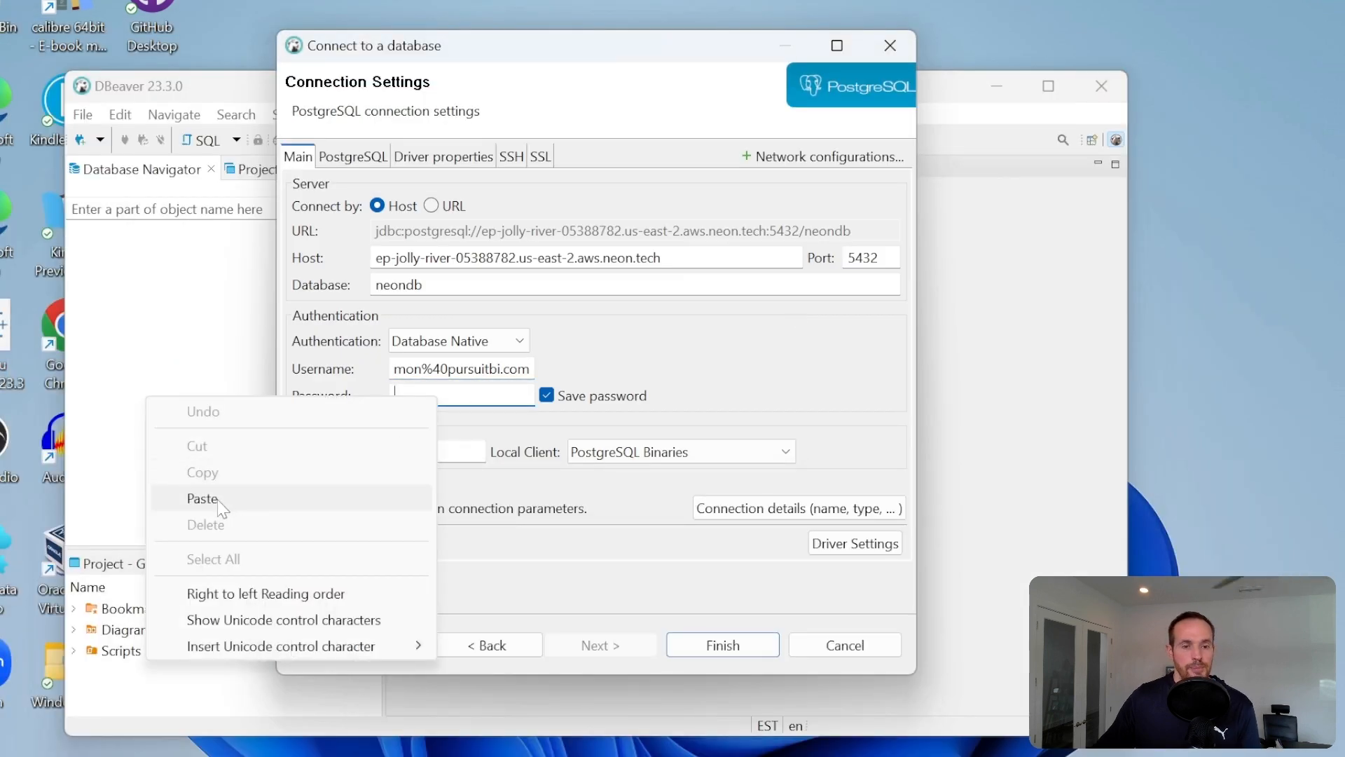
left_click(286, 496)
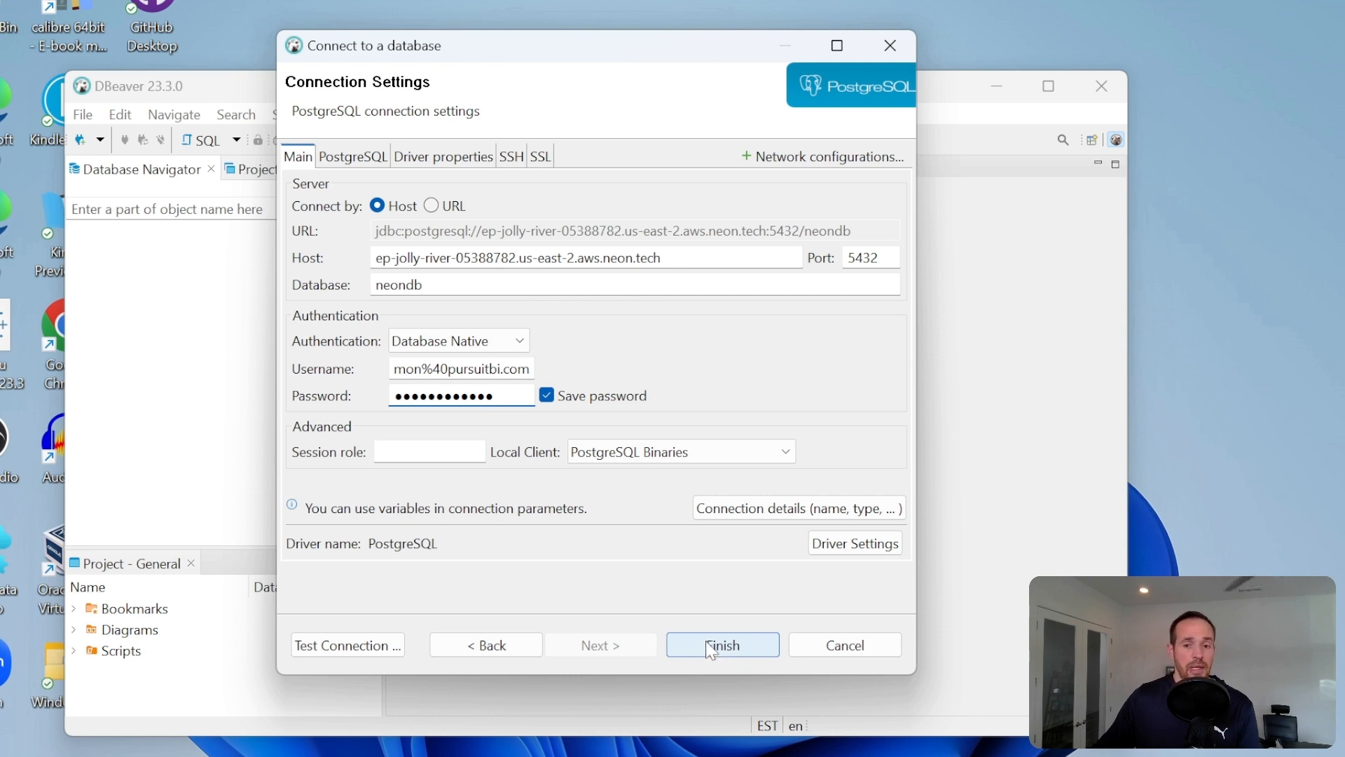
left_click(322, 648)
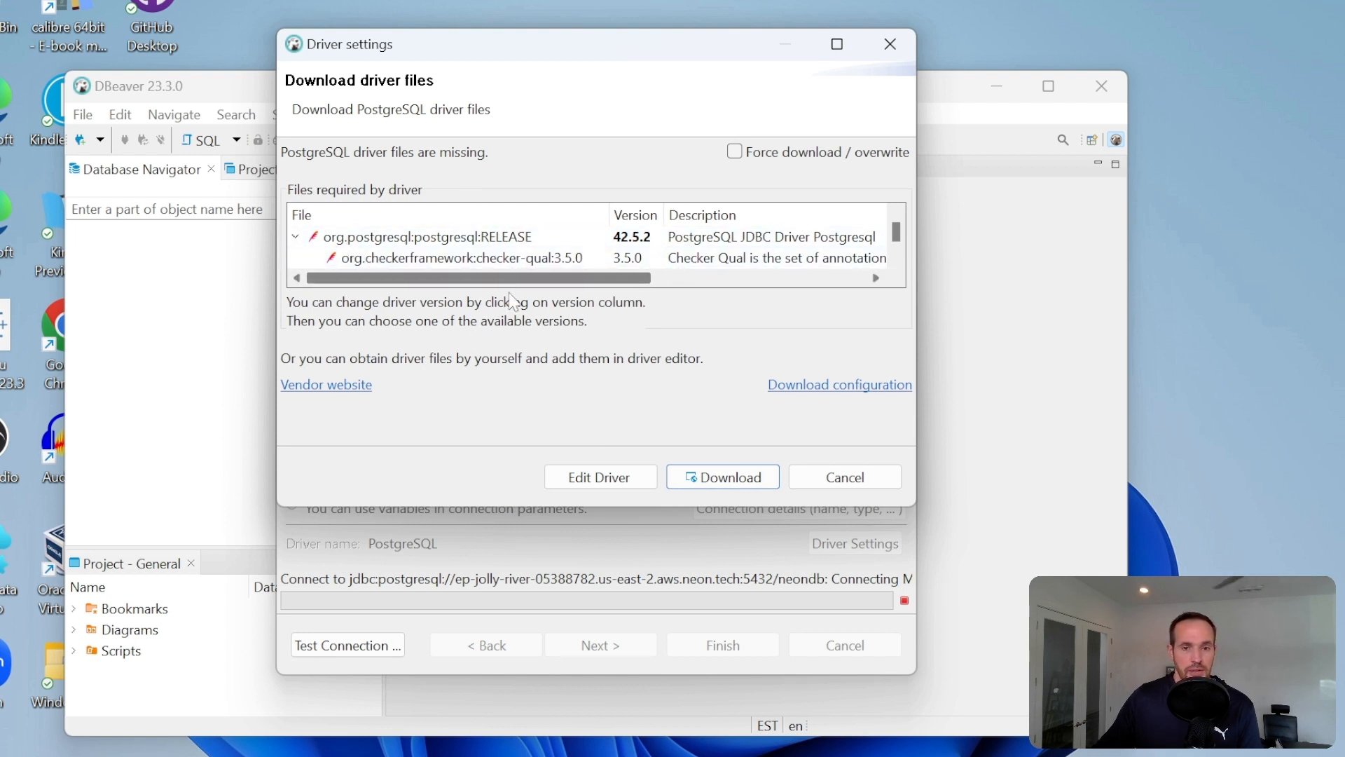
- Download the PostgreSQL driver files with Force download / overwrite enabled and dismiss the connection test's message
left_click(734, 152)
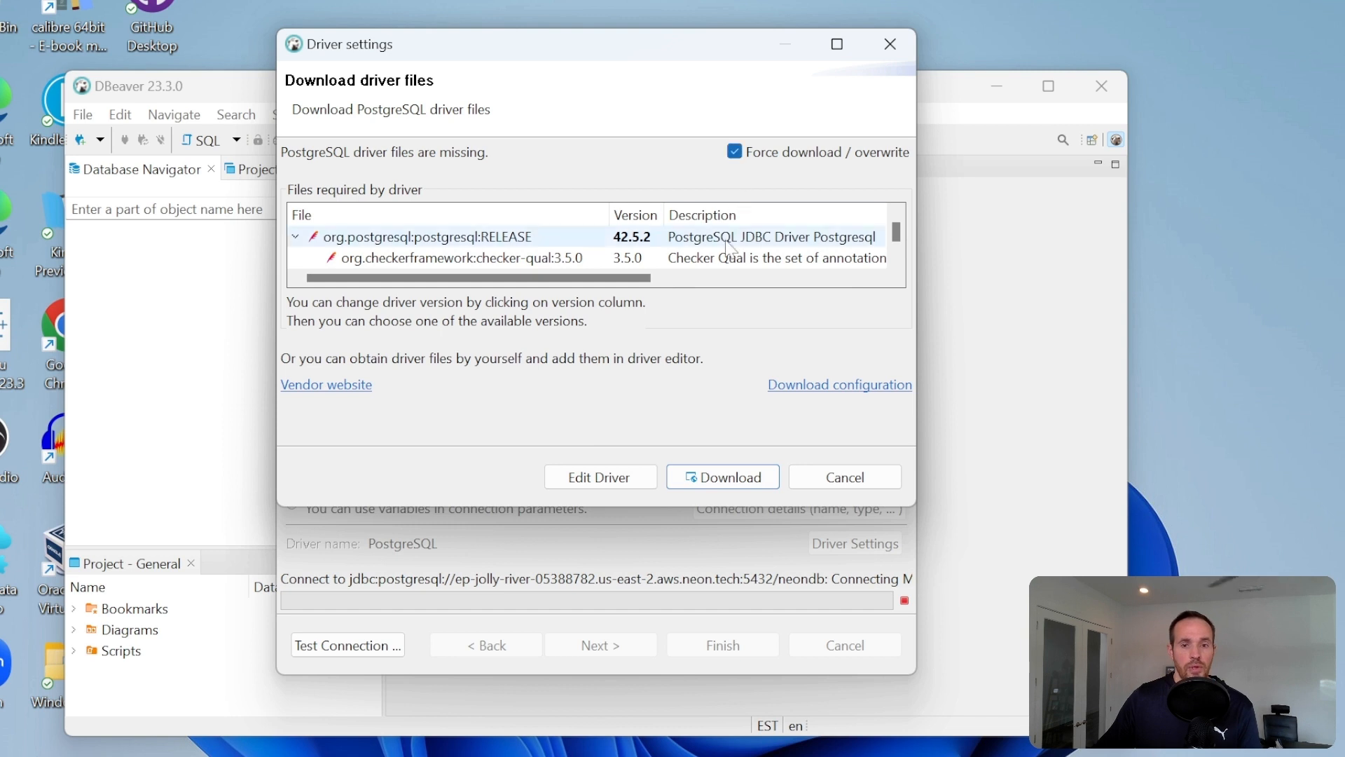
left_click(726, 479)
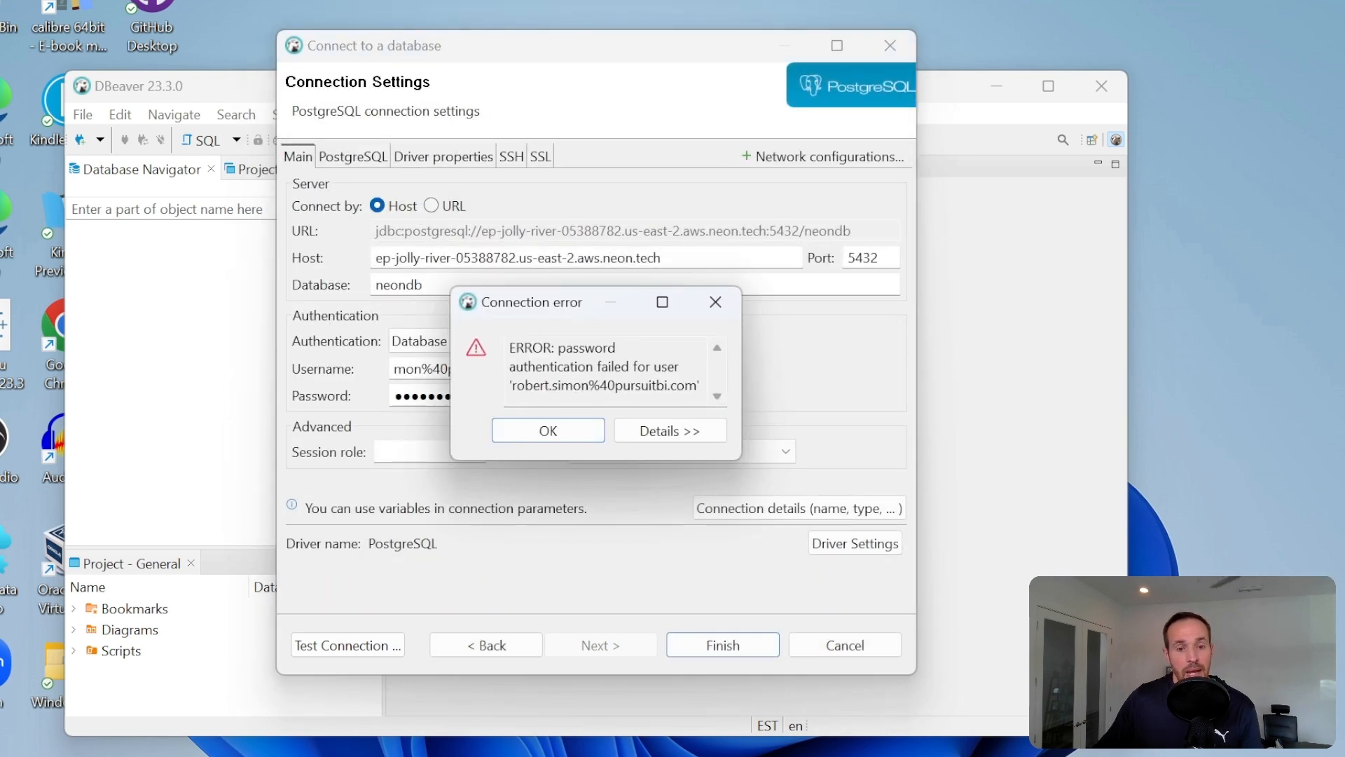
left_click(548, 430)
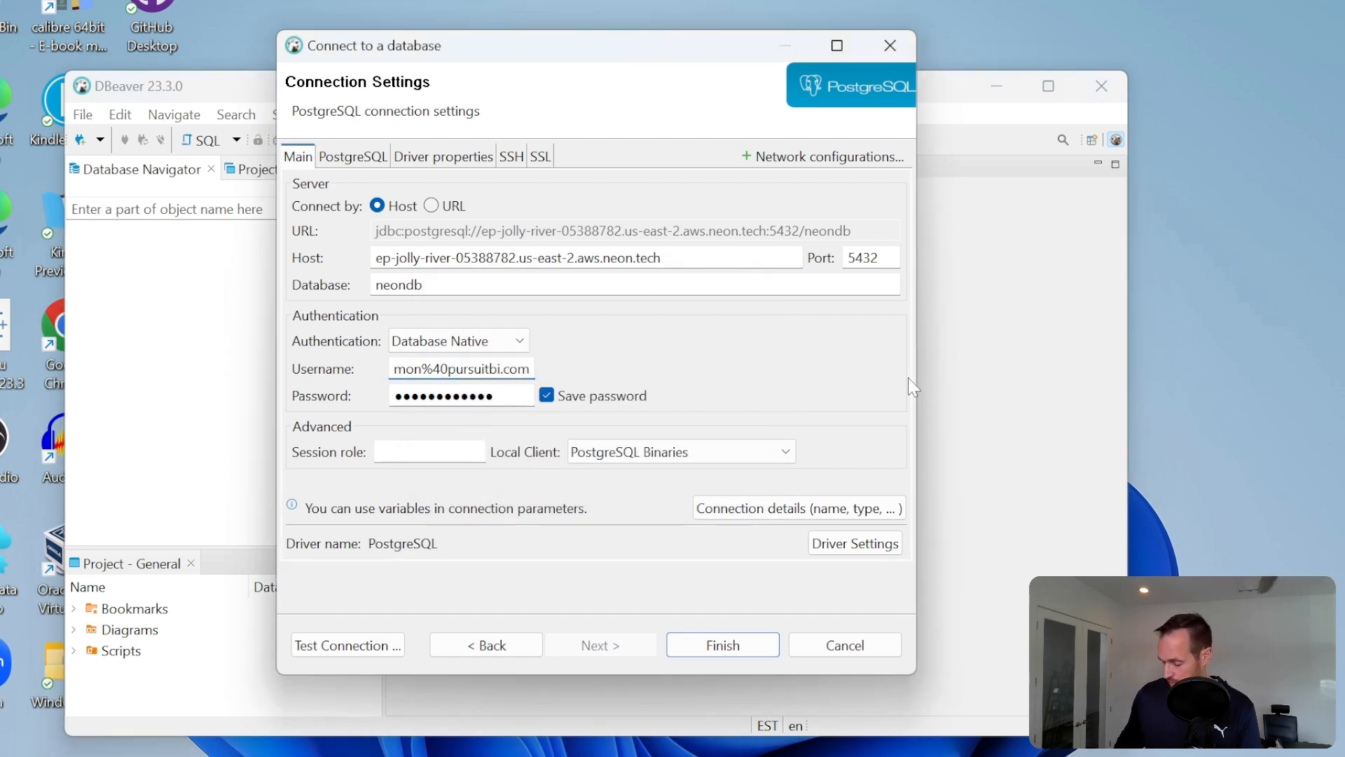
- Replace the encoded %40 in the connection's username with @ and check the full username
key("BackSpace")
key("BackSpace")
key("BackSpace")
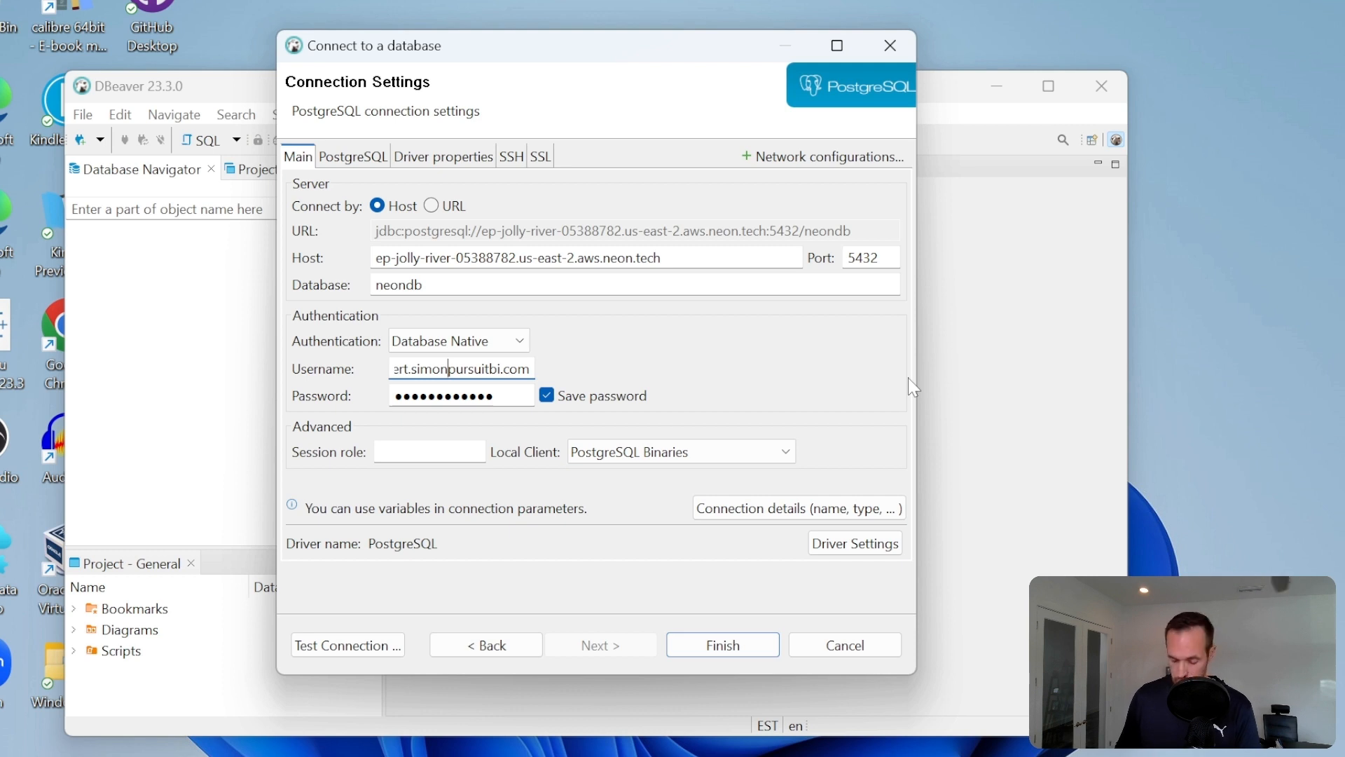
type("@")
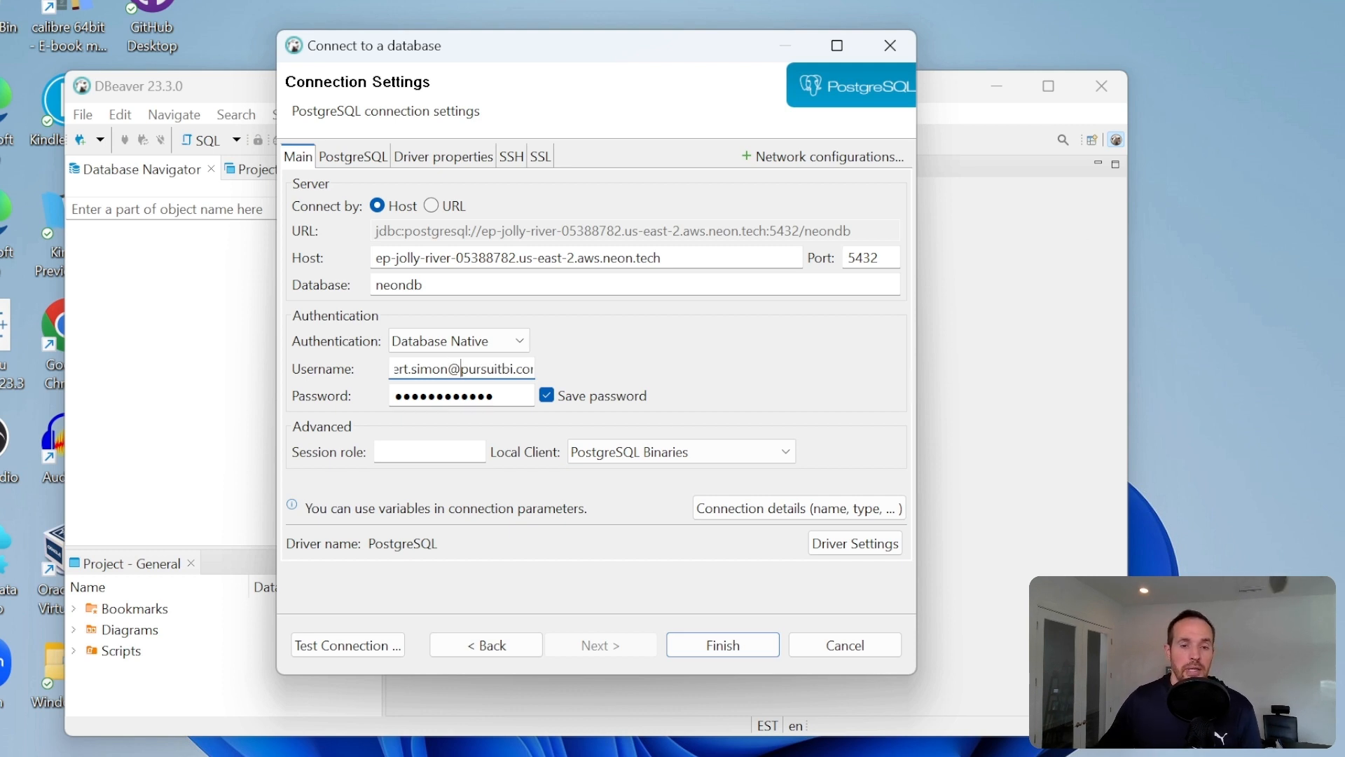
left_click_drag(468, 369, 391, 370)
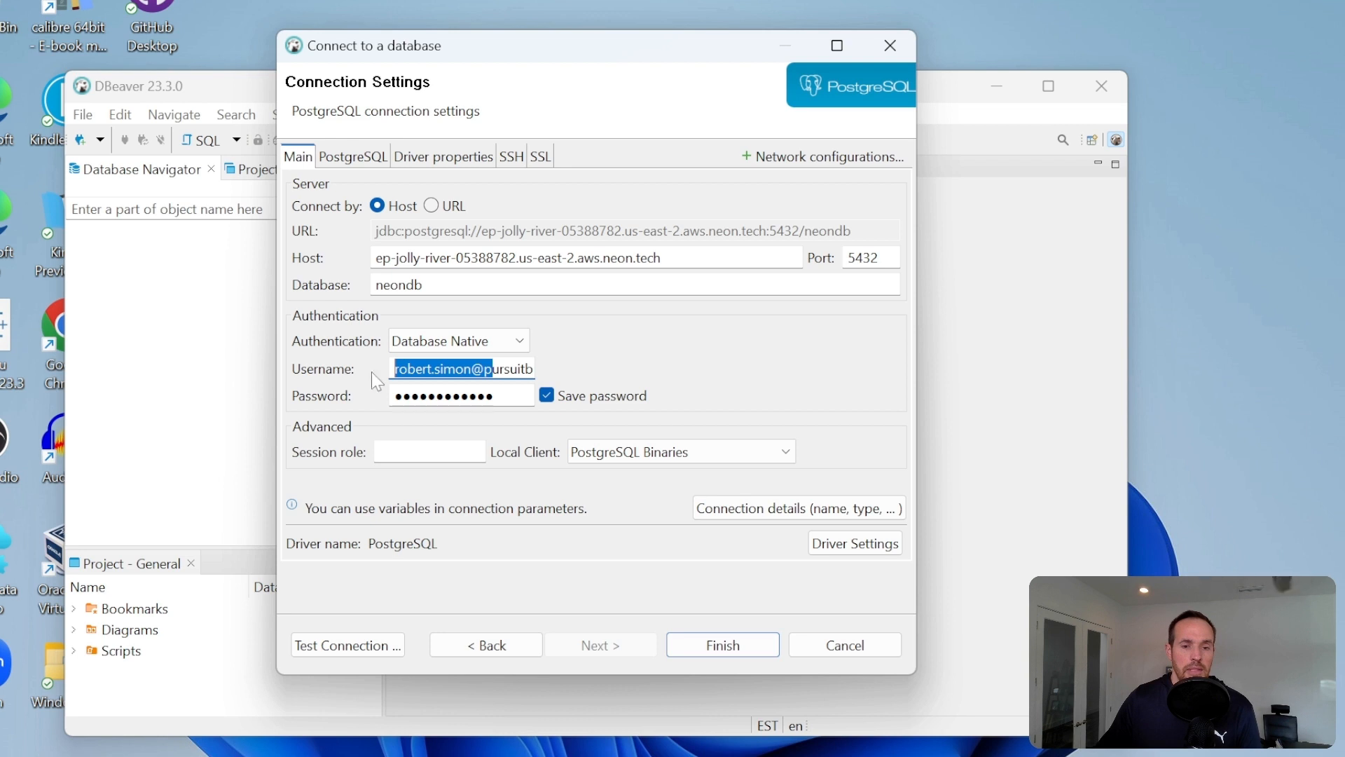
left_click(472, 369)
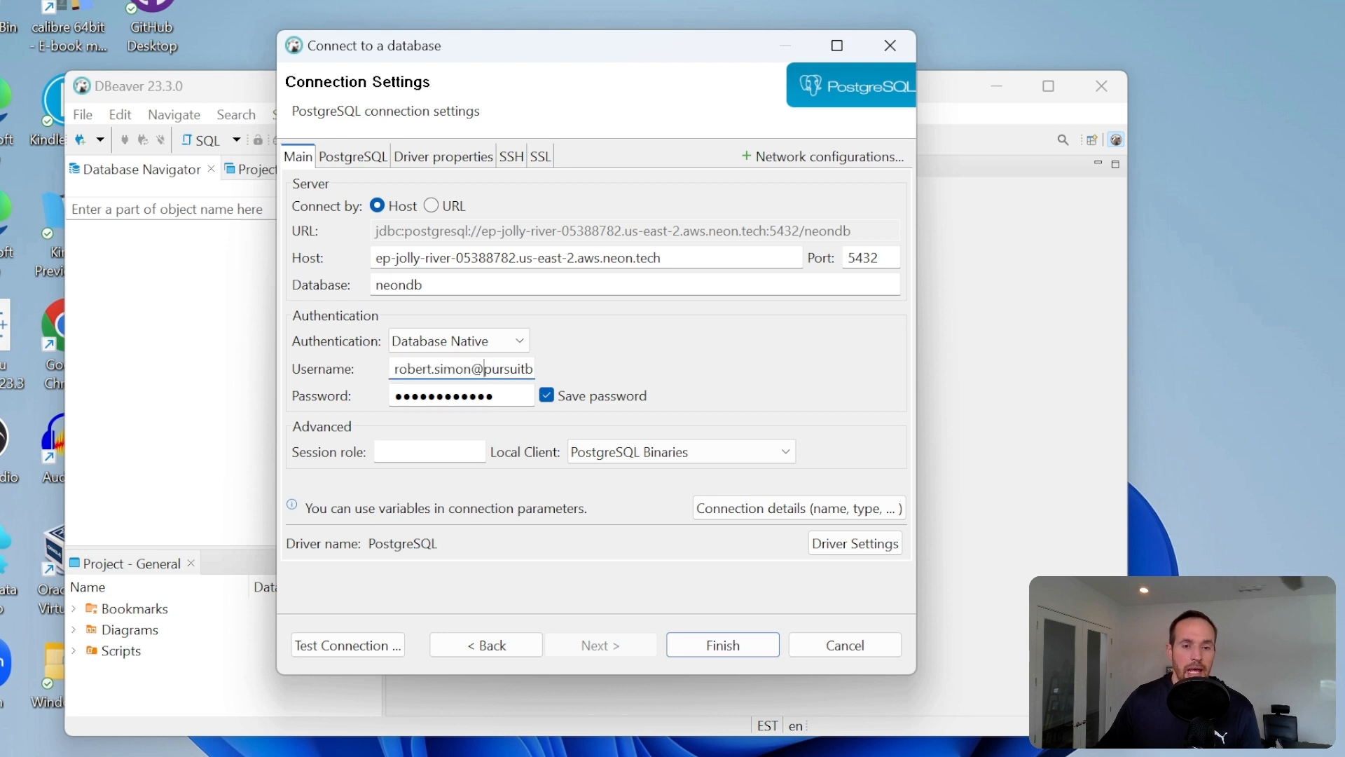
left_click_drag(485, 369, 550, 396)
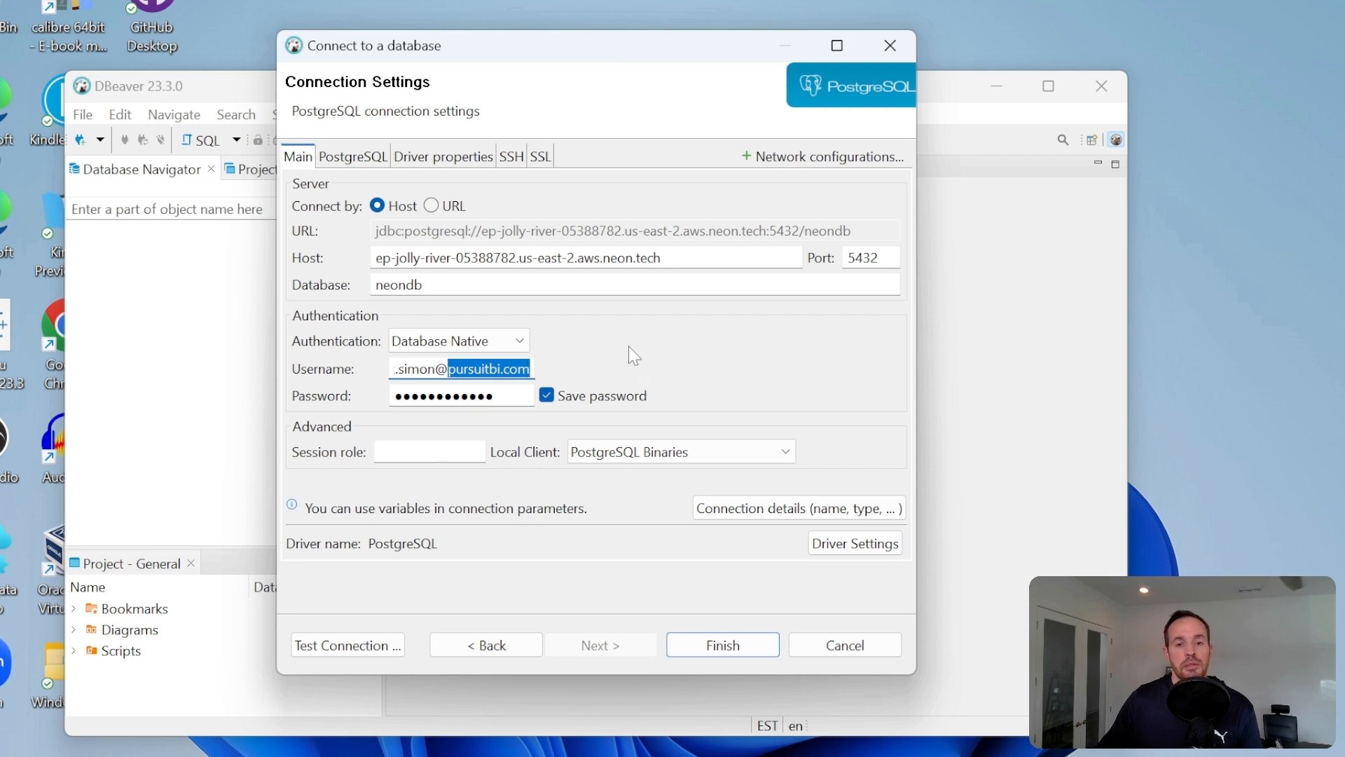
- Test the connection with the corrected username and finish creating the neondb connection
left_click(349, 646)
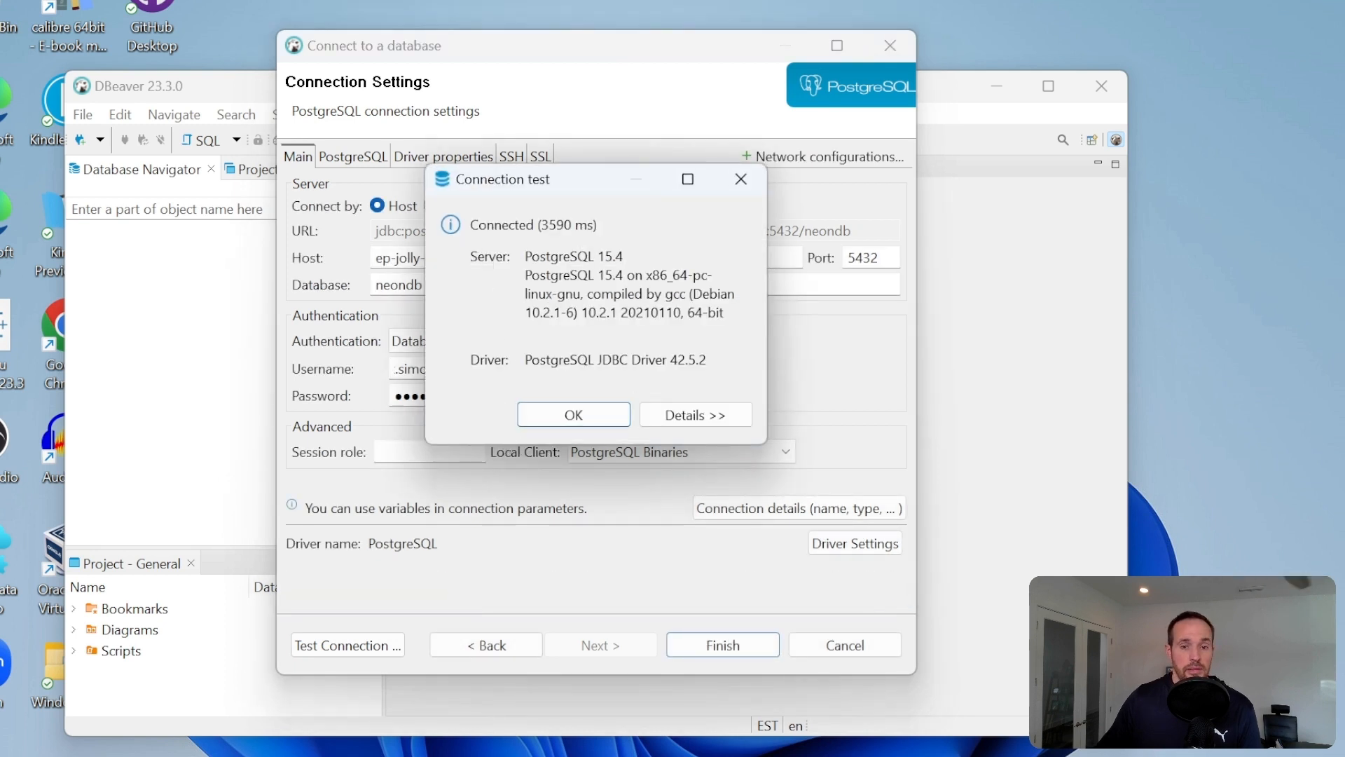
left_click(578, 422)
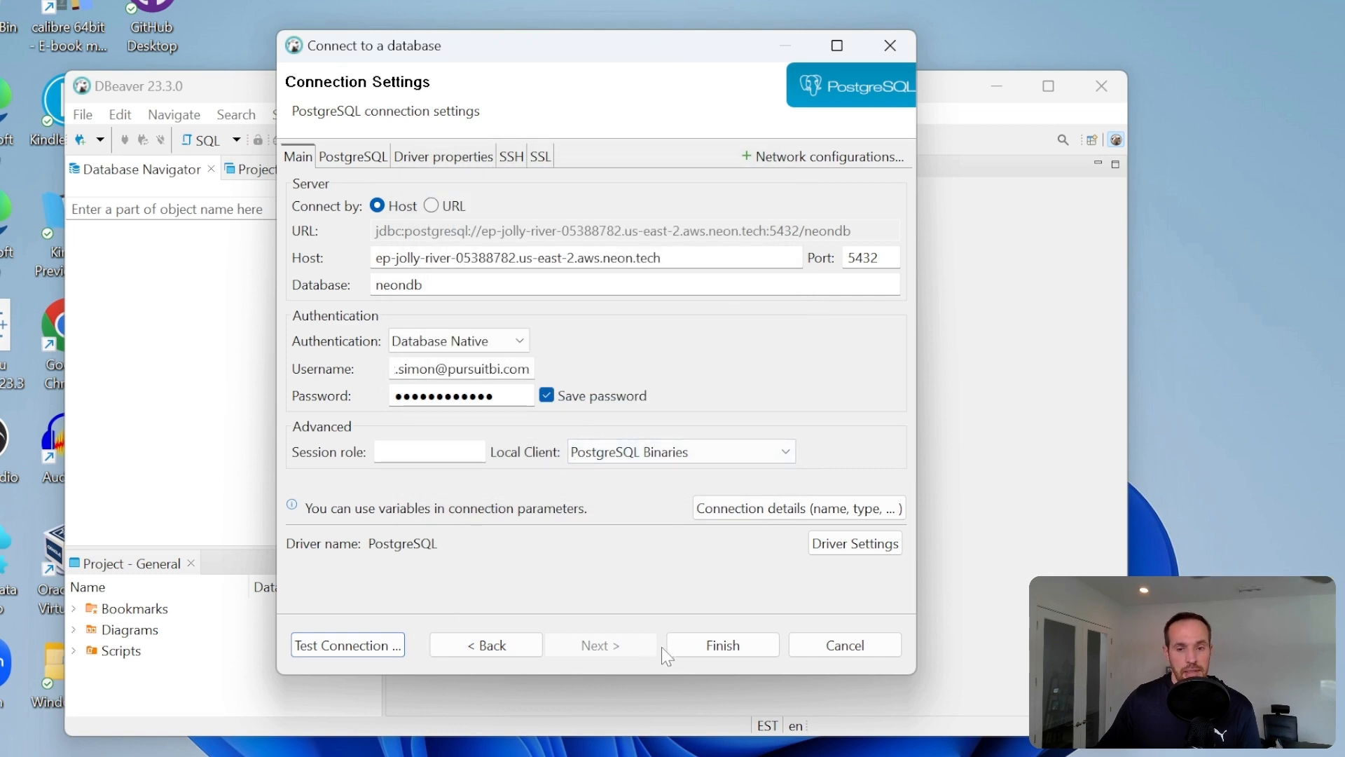
left_click(708, 643)
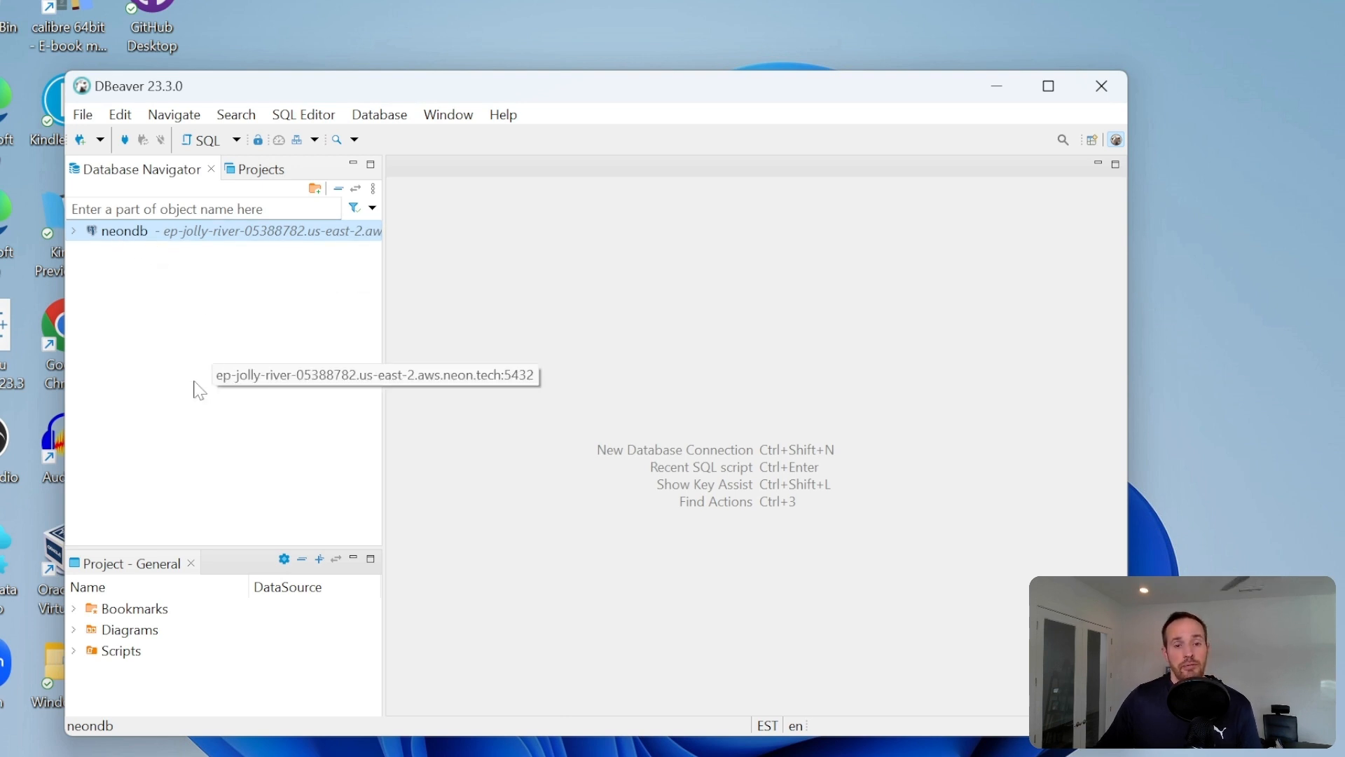
left_click_drag(695, 93, 571, 2)
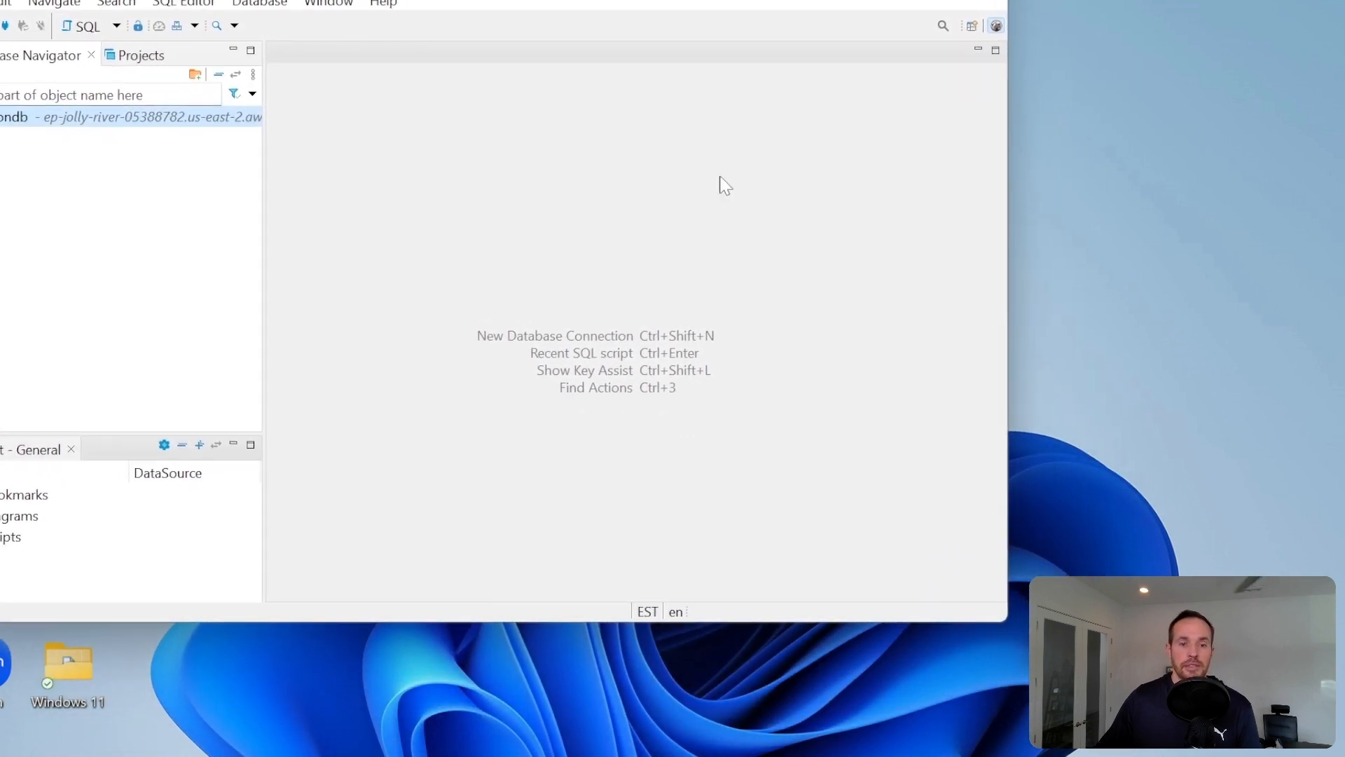